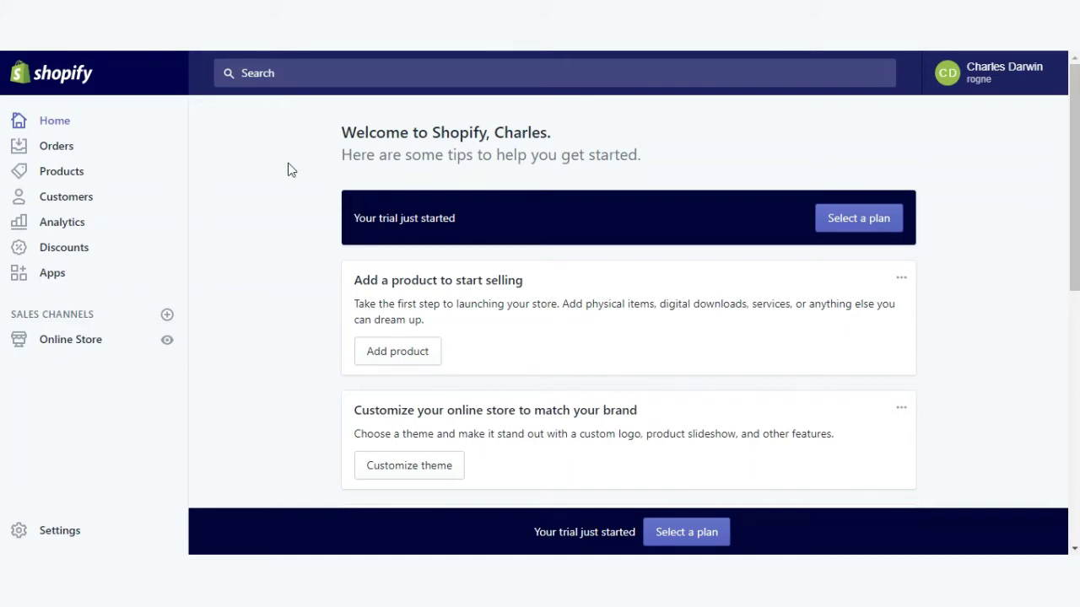
Open the Apps area from the store admin sidebar.
left_click(48, 272)
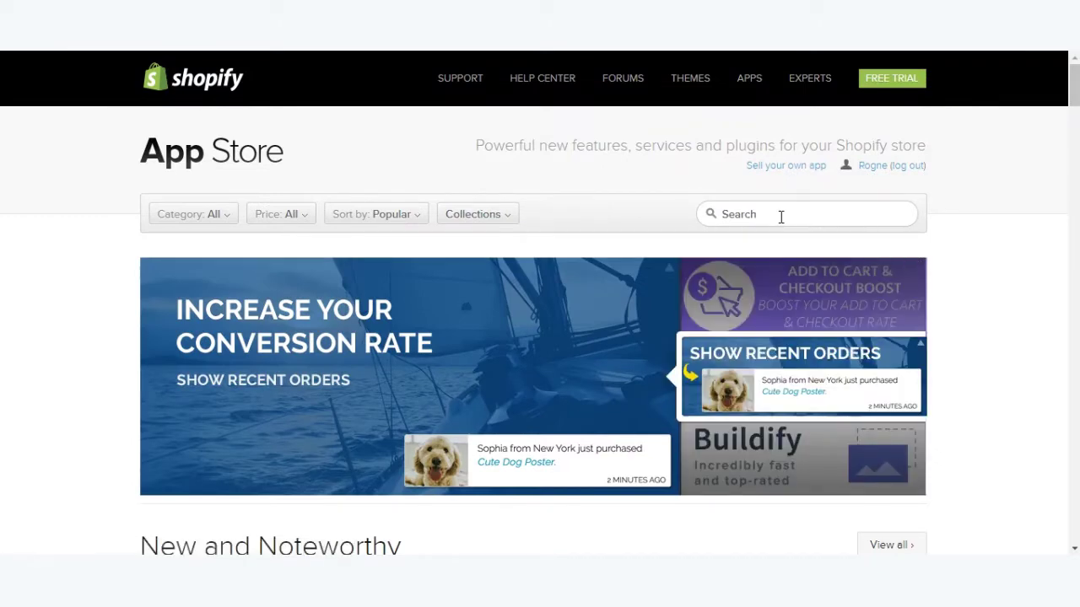
Search the App Store for 'UVdesk' and get the UVdesk eCommerce Helpdesk app.
left_click(780, 217)
type("UVdesk")
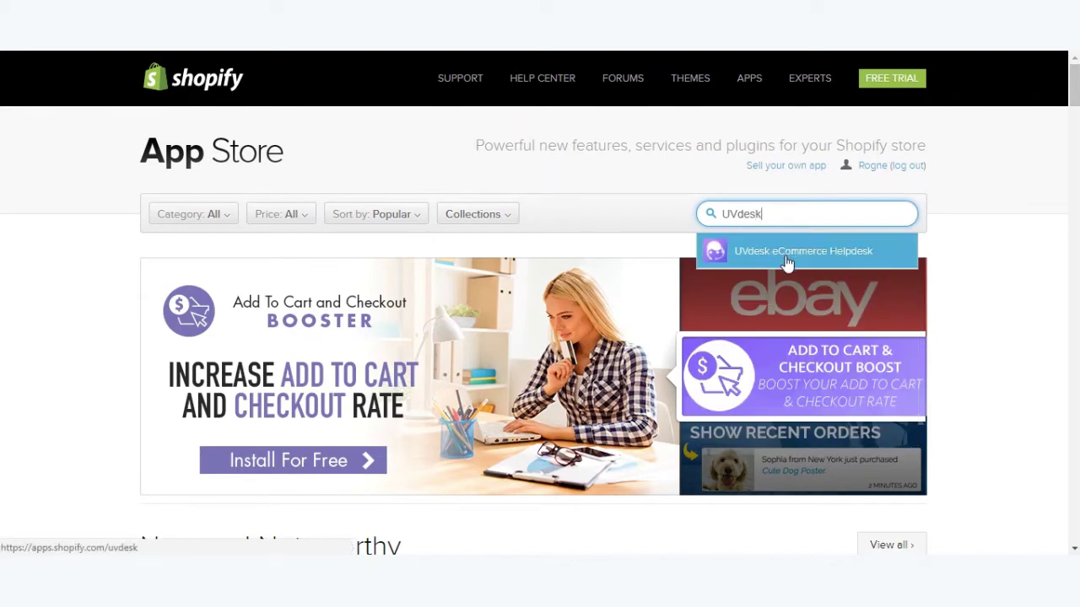
left_click(786, 258)
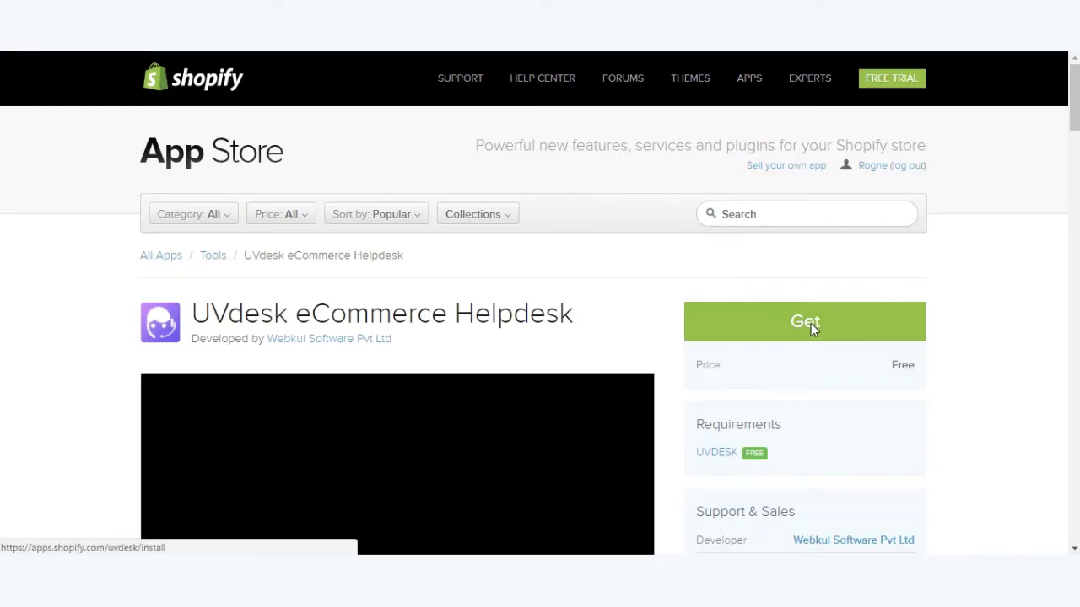
left_click(809, 328)
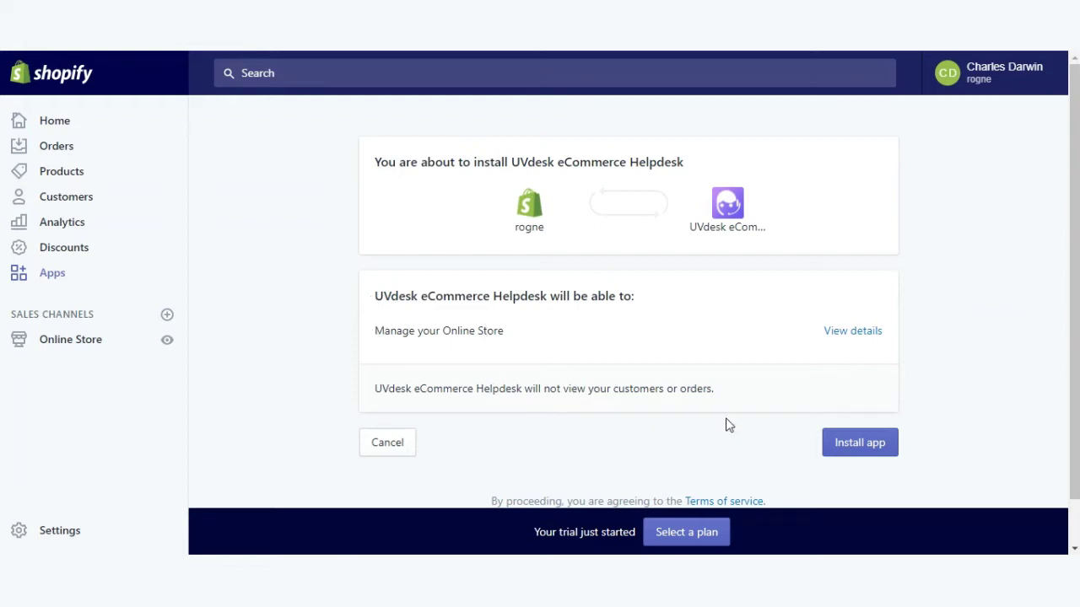
Install the UVdesk app and choose to link an existing UVdesk account.
left_click(854, 455)
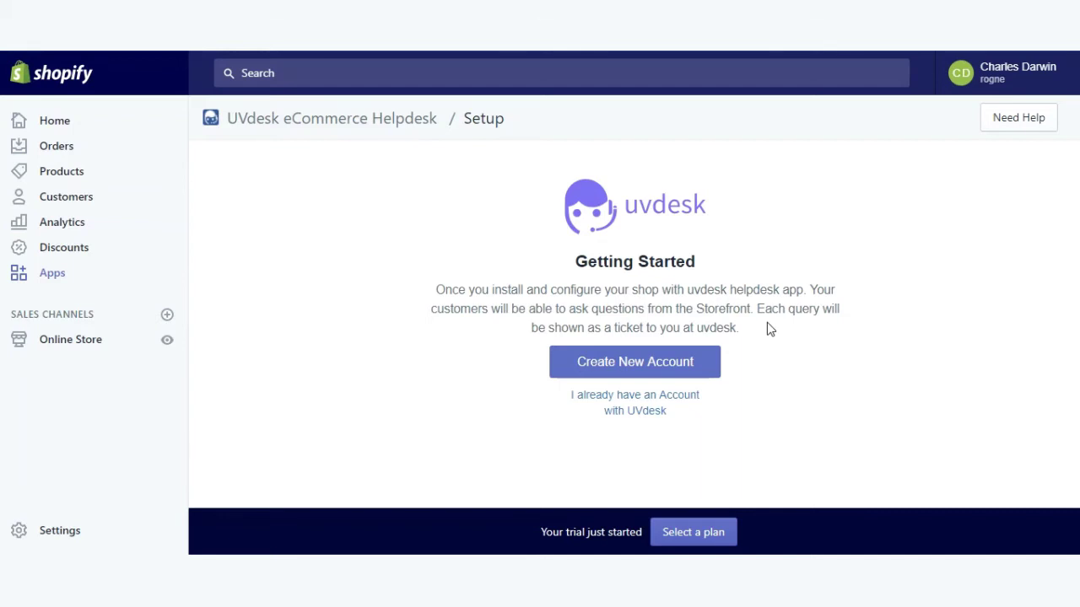
left_click(654, 402)
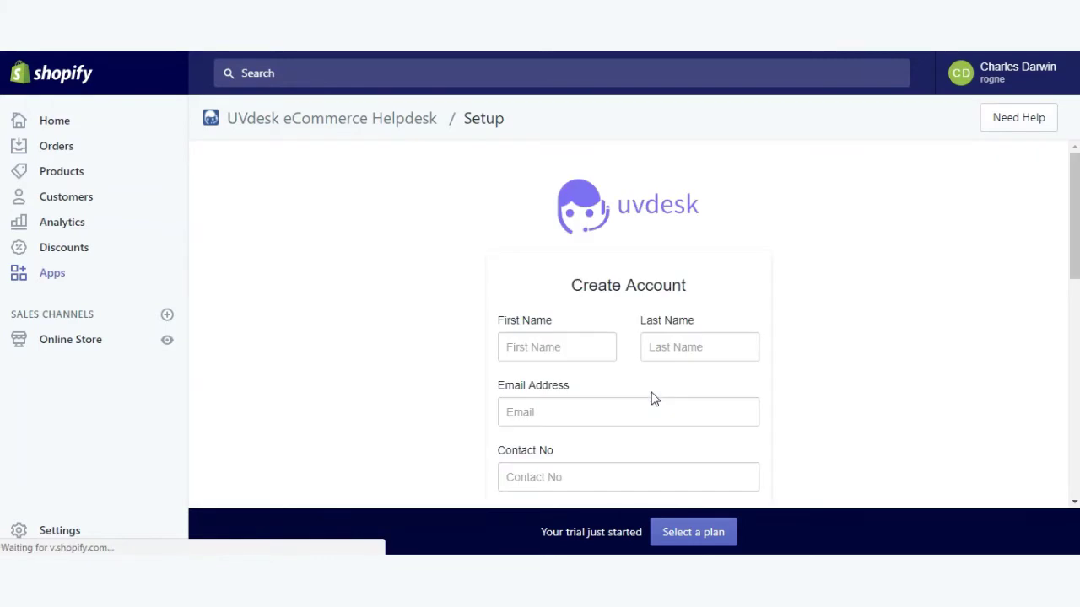
Enter the registered e-mail, subdomain 'creative' and account password, then continue setup.
scroll(841, 353, "down", 2)
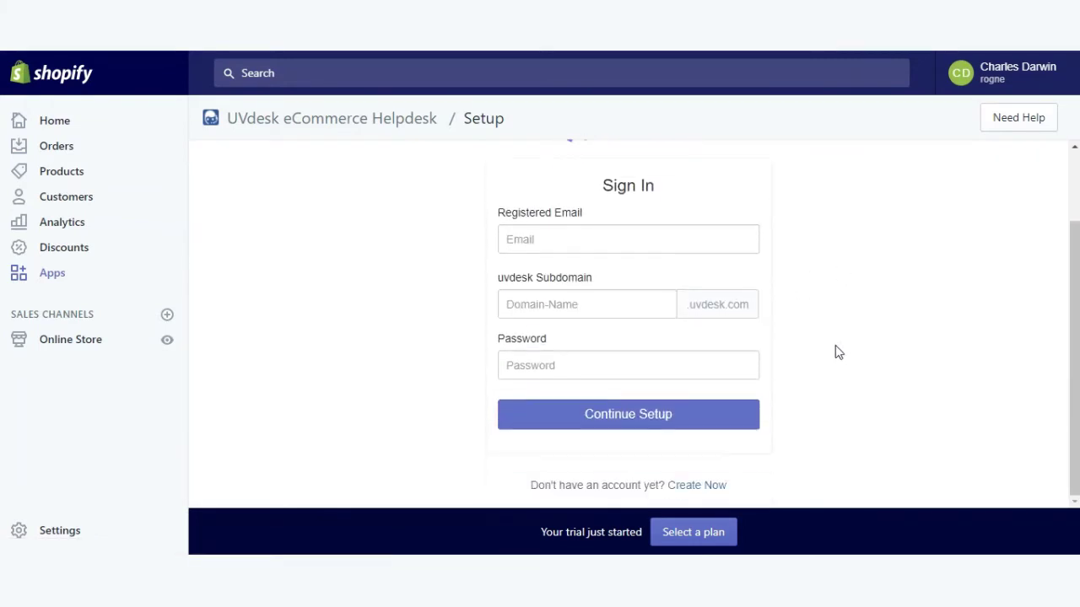
left_click(548, 237)
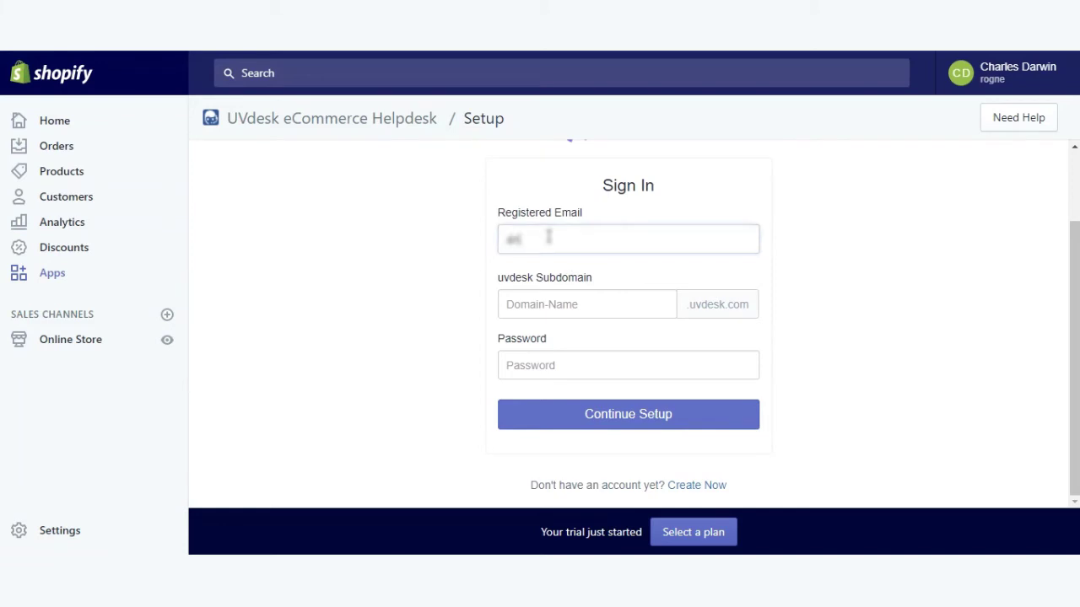
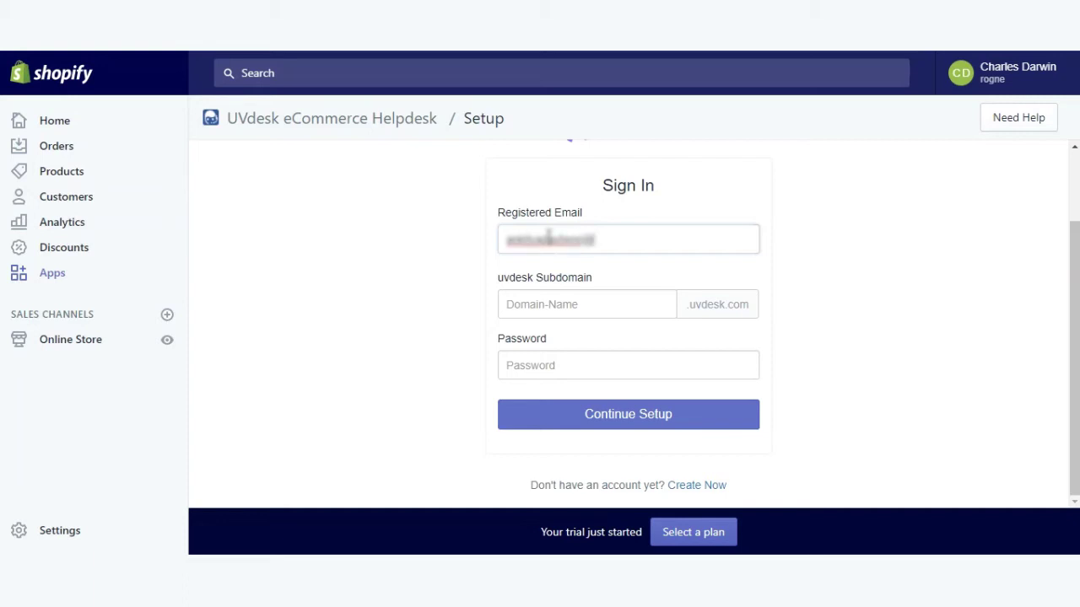
key("Tab")
type("creat")
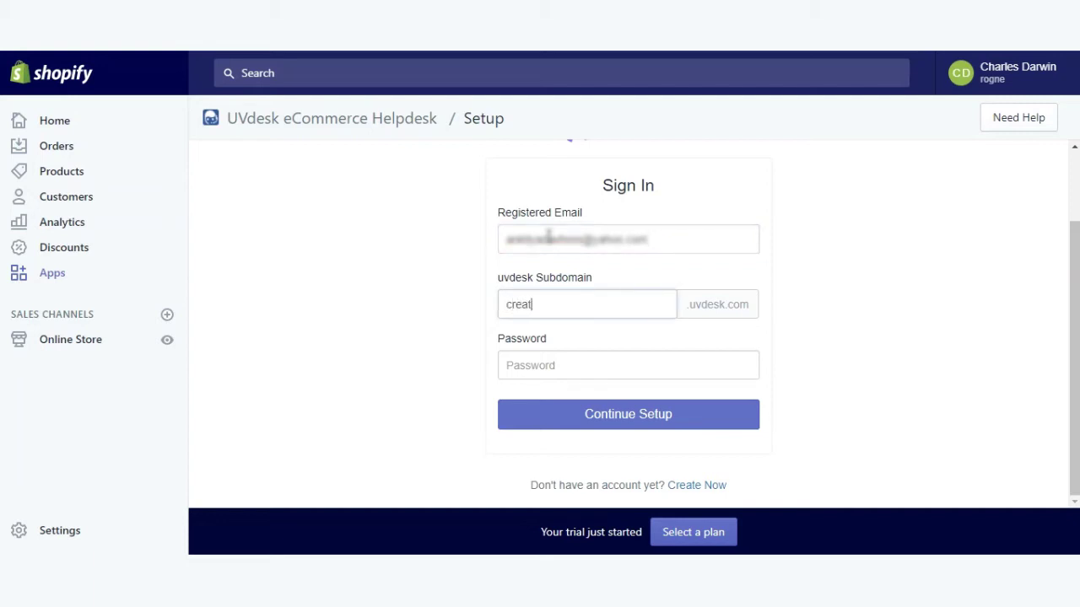
type("ive")
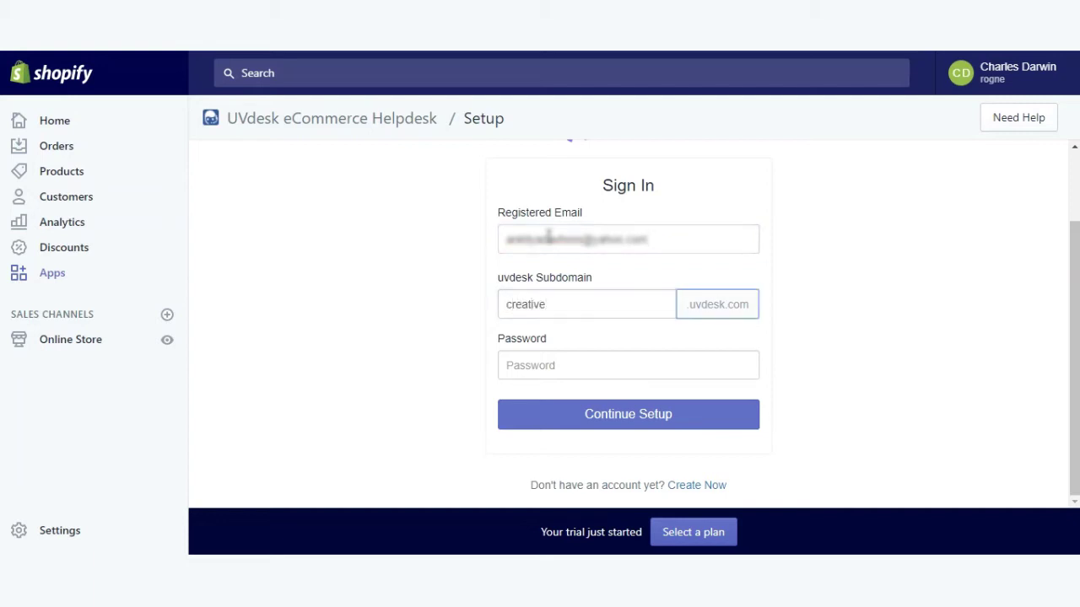
key("Tab")
type("••")
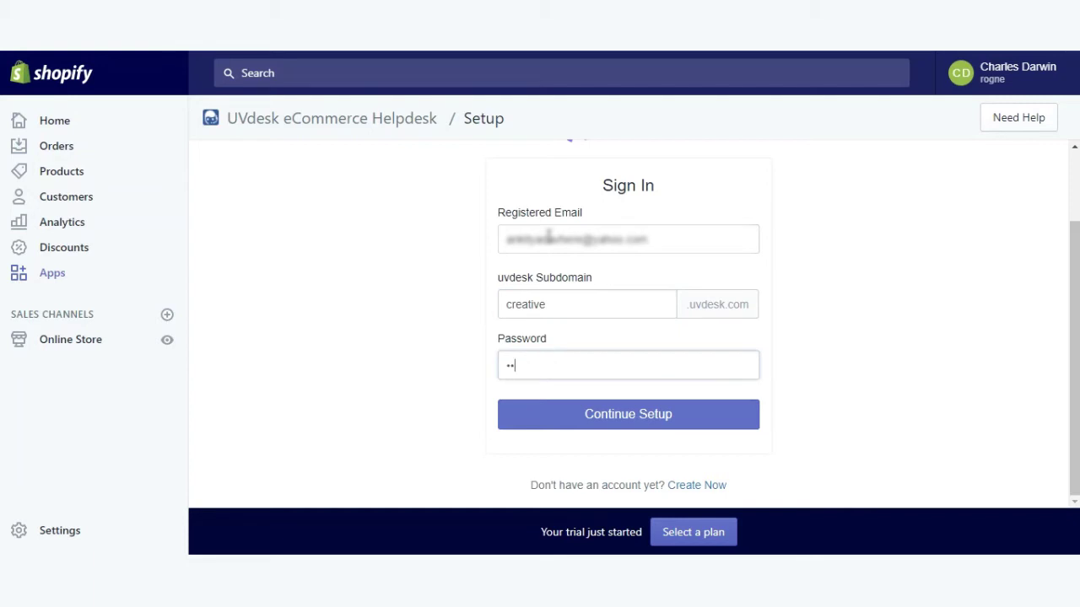
type("•••••••••")
left_click(601, 420)
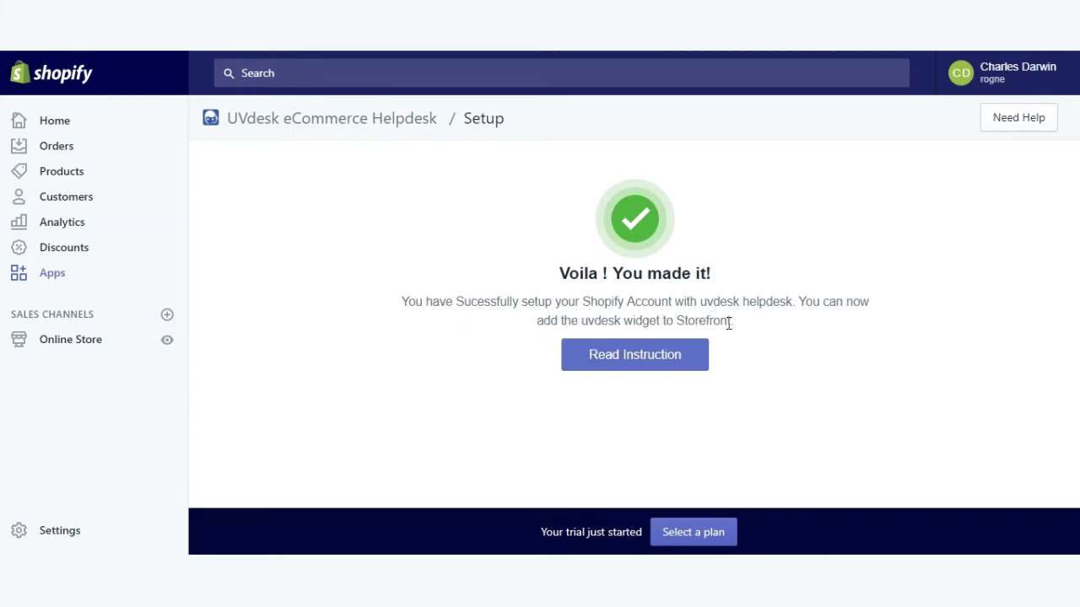
Open the UVdesk instructions and select the {% include 'wk_uvdesk' %} snippet.
left_click(637, 359)
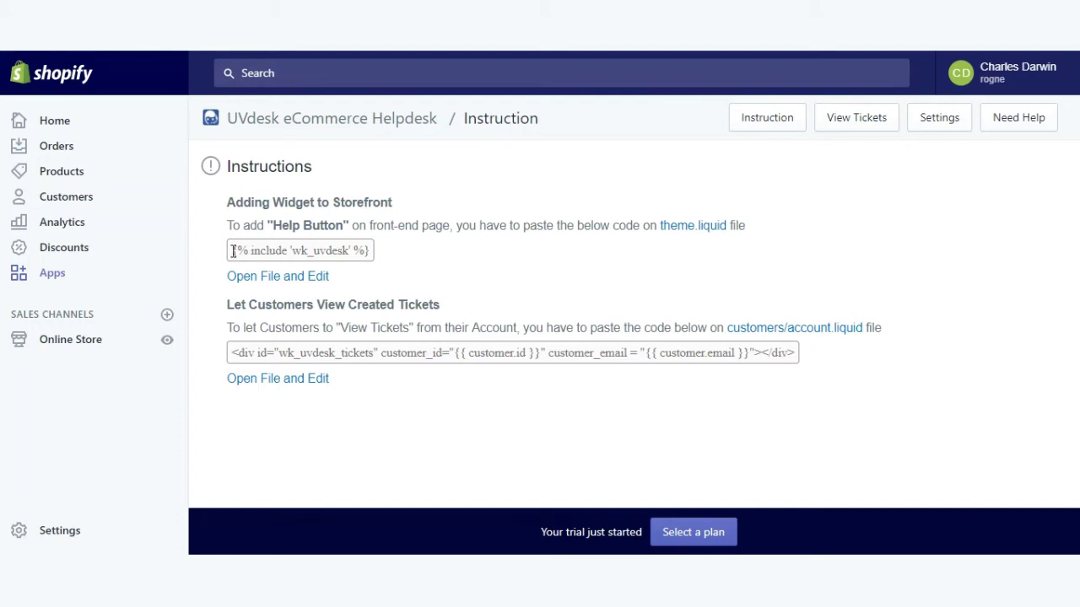
left_click_drag(233, 250, 366, 265)
key("ctrl+c")
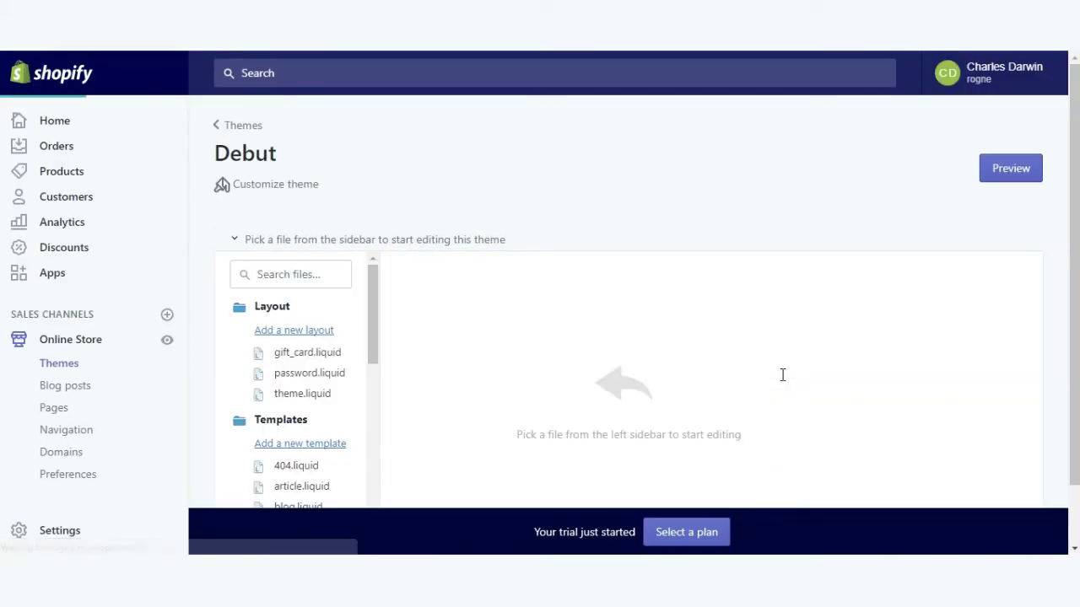
Insert {% include 'wk_uvdesk' %} as line 111 of theme.liquid and save the file.
scroll(782, 376, "down", 10)
scroll(782, 377, "down", 5)
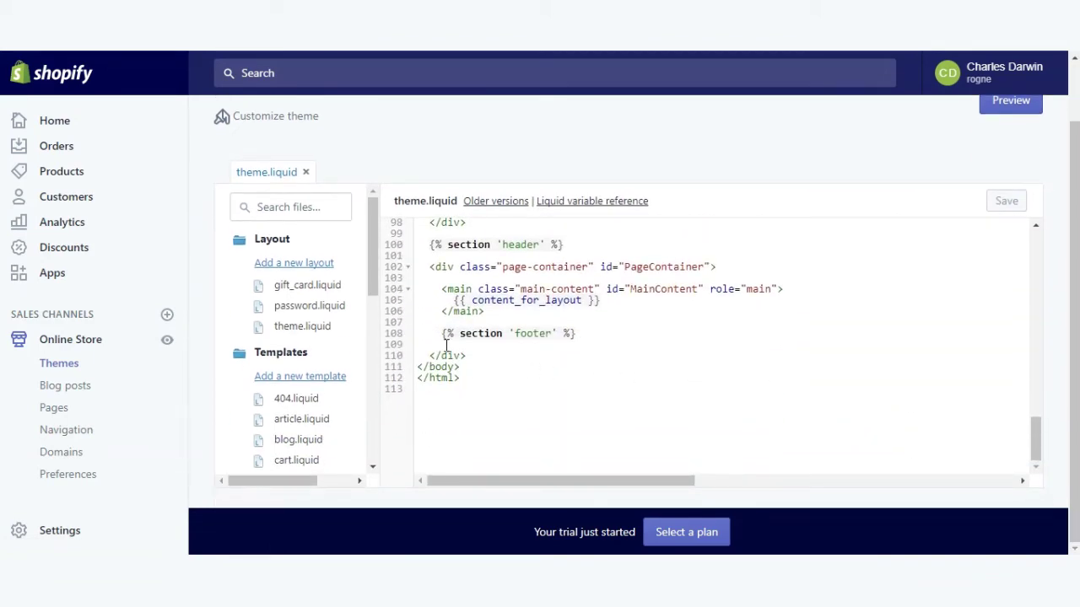
left_click(473, 357)
key("Return")
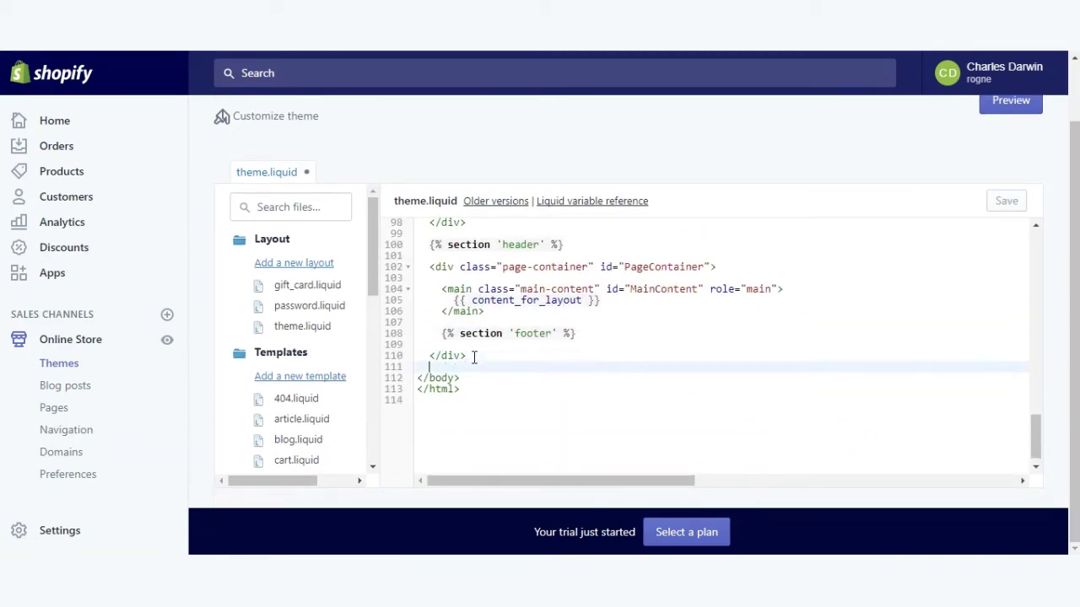
key("ctrl+v")
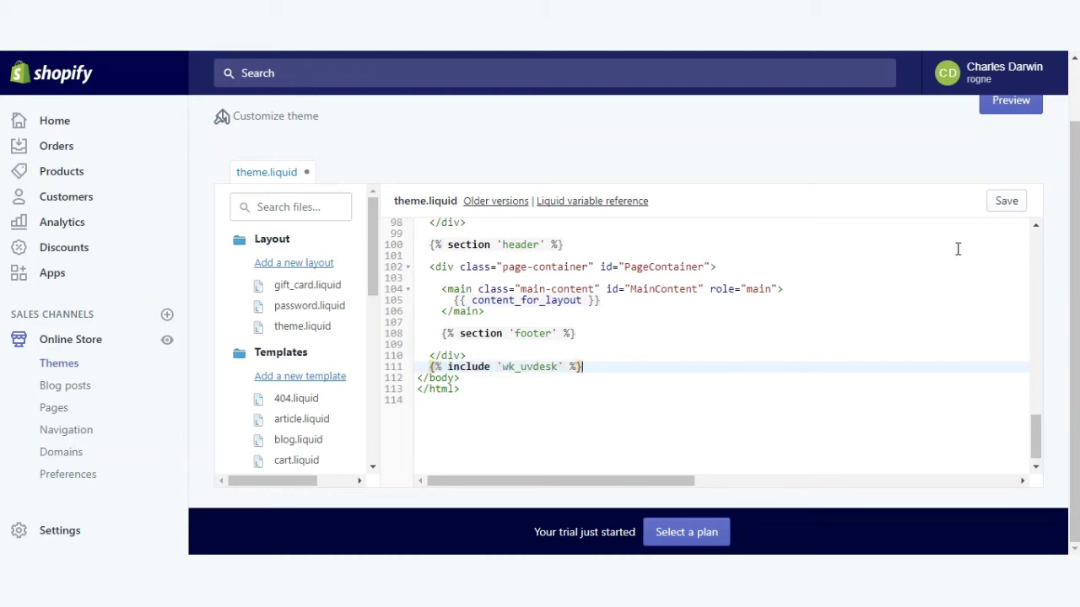
left_click(1006, 202)
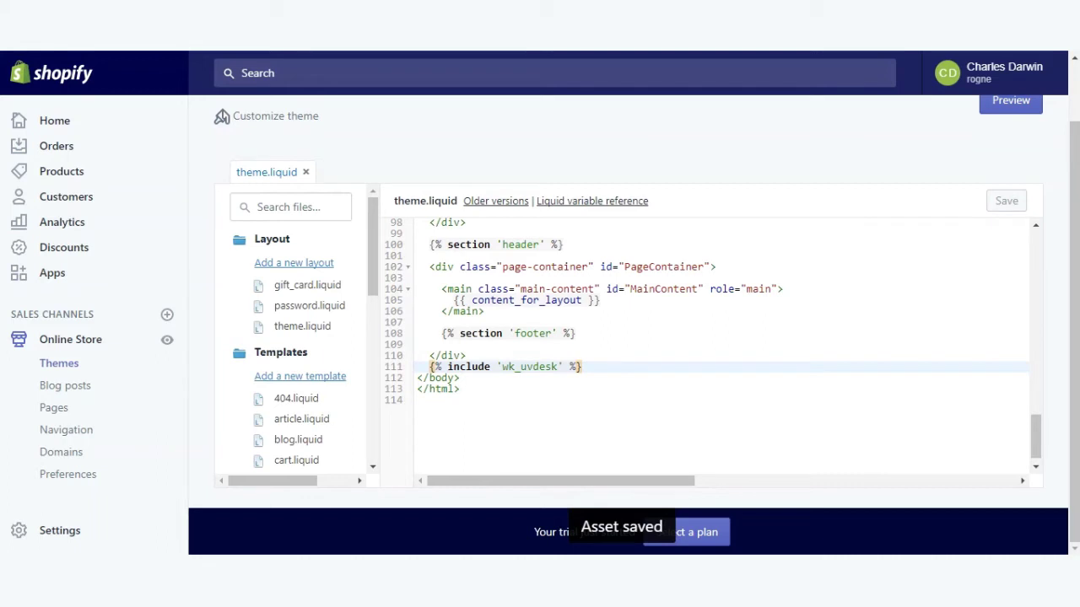
key("ctrl+Tab")
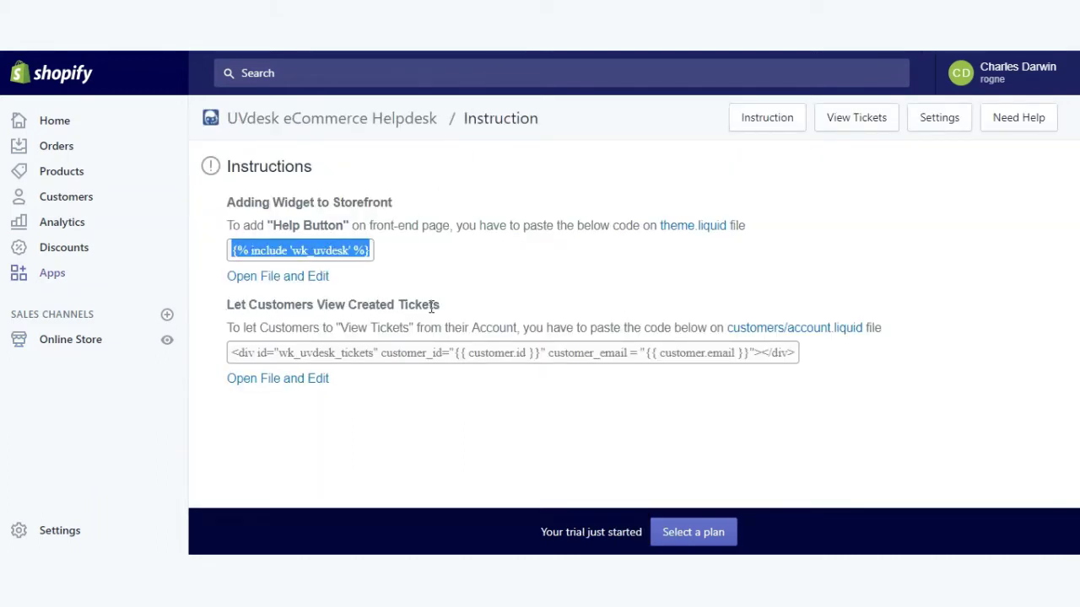
Paste the wk_uvdesk_tickets div onto line 58 of customers/account.liquid and save it.
left_click_drag(234, 354, 798, 359)
key("ctrl+c")
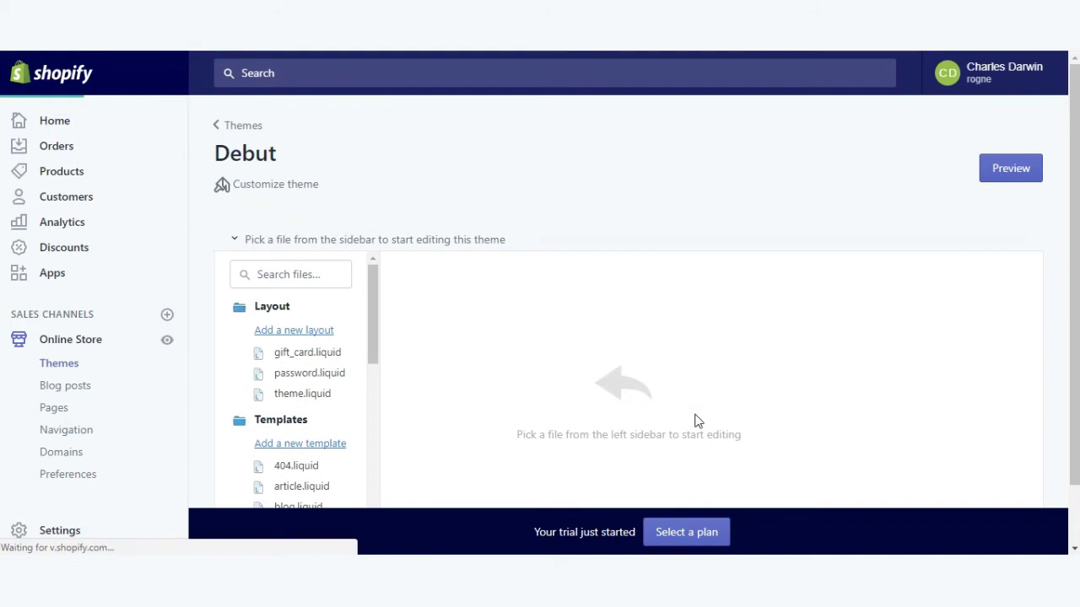
scroll(473, 397, "down", 10)
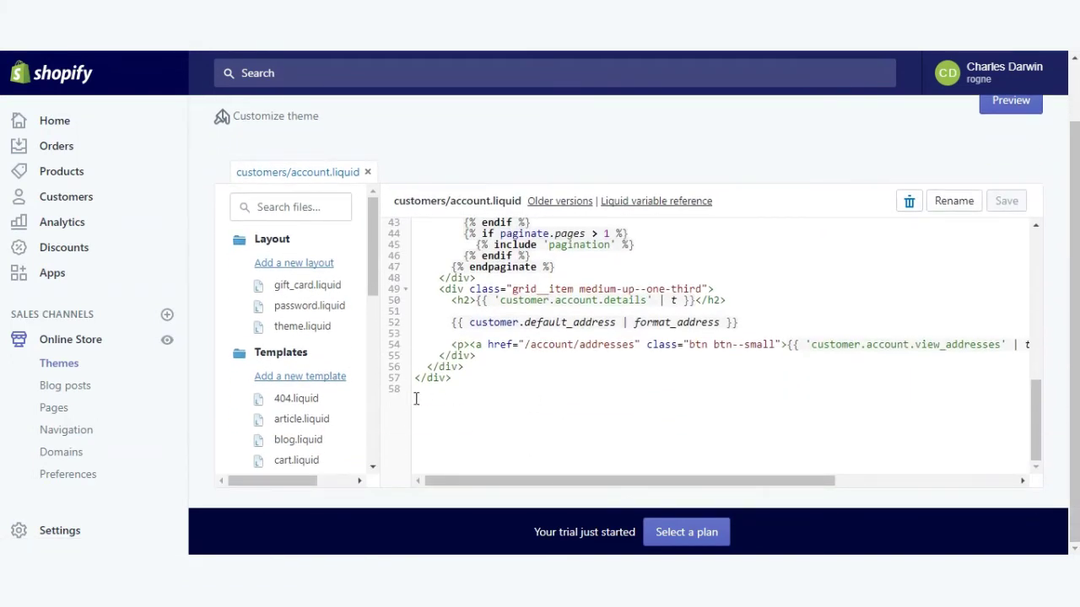
left_click(416, 399)
key("ctrl+v")
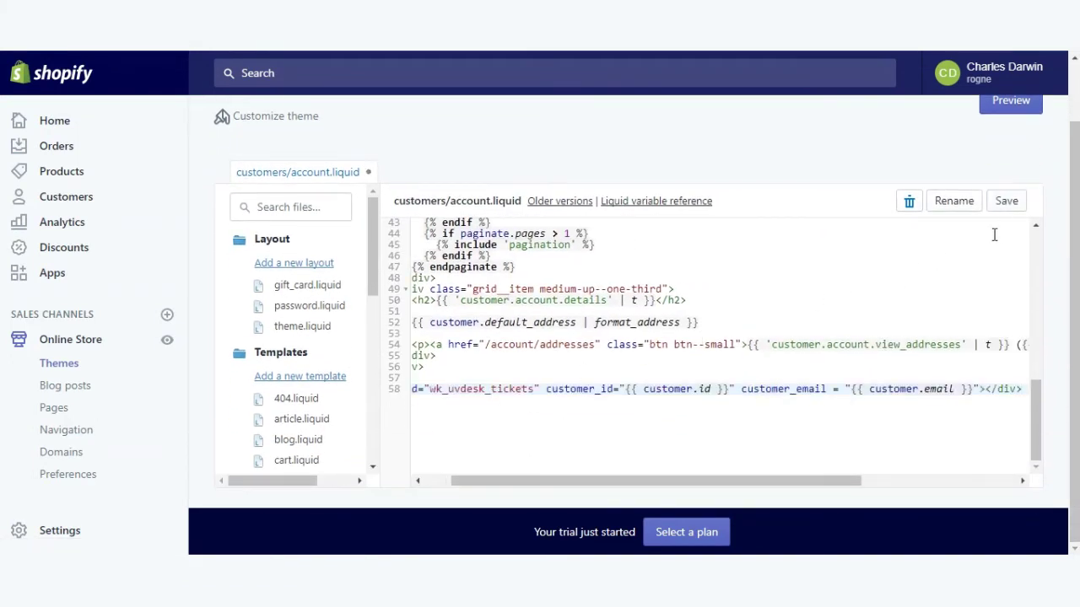
left_click(1008, 206)
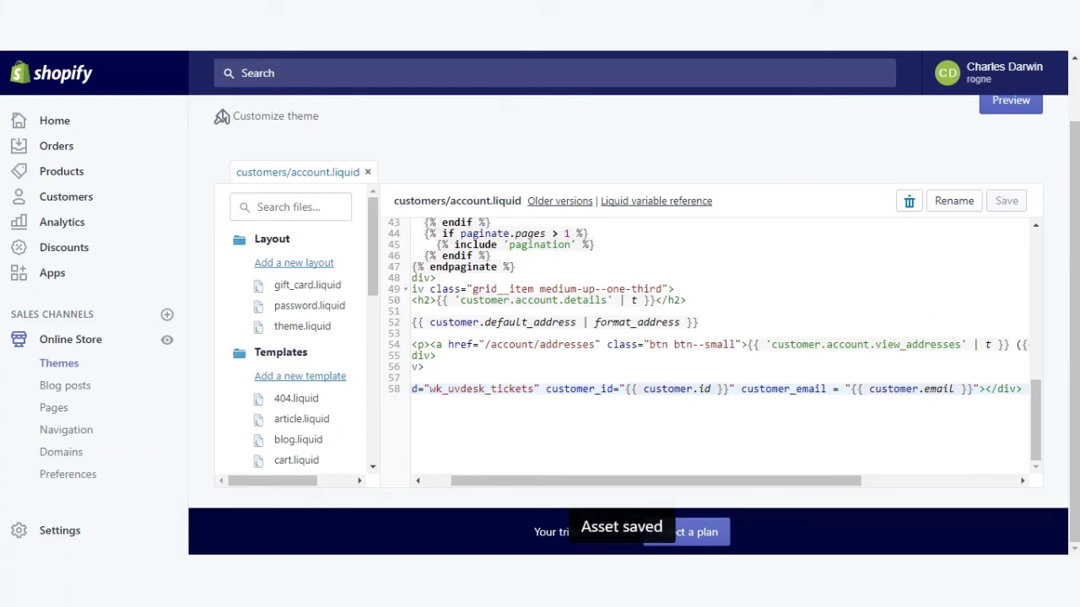
key("ctrl+Tab")
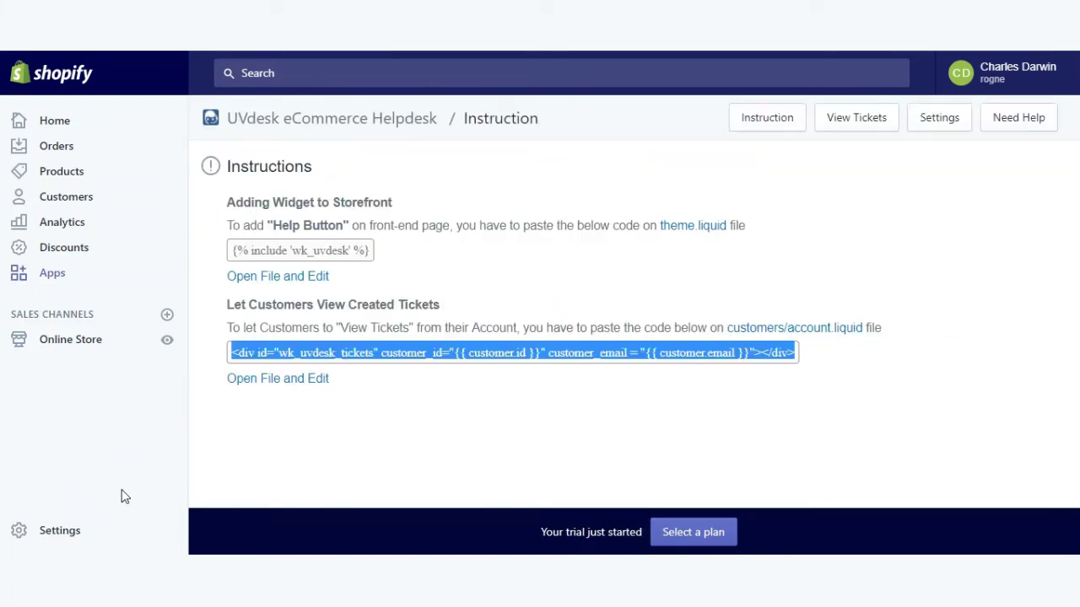
Set Checkout customer accounts to 'Accounts are required' and save the settings.
left_click(72, 535)
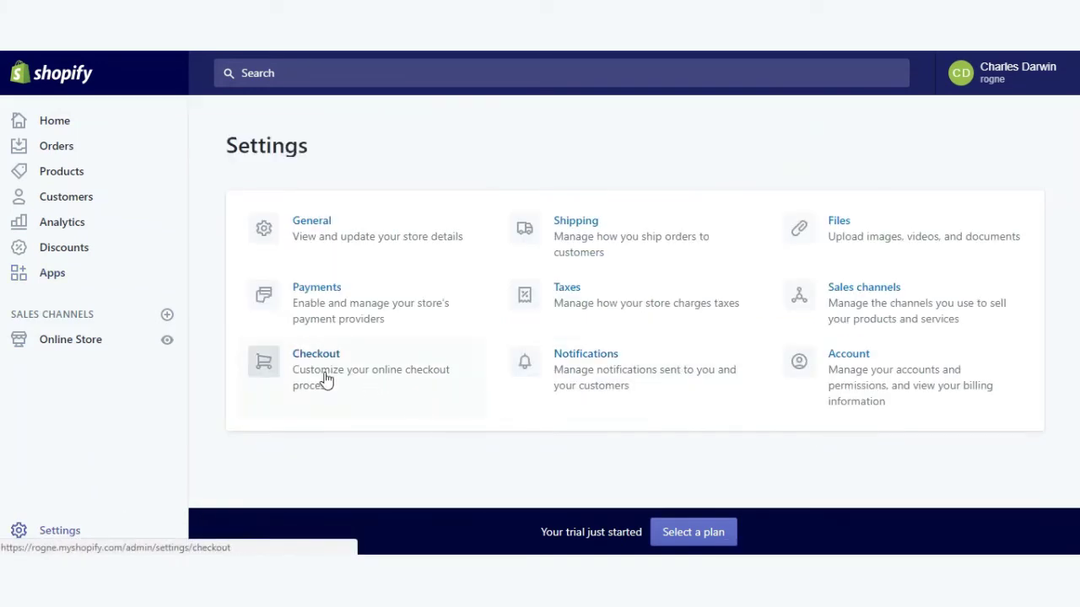
left_click(325, 380)
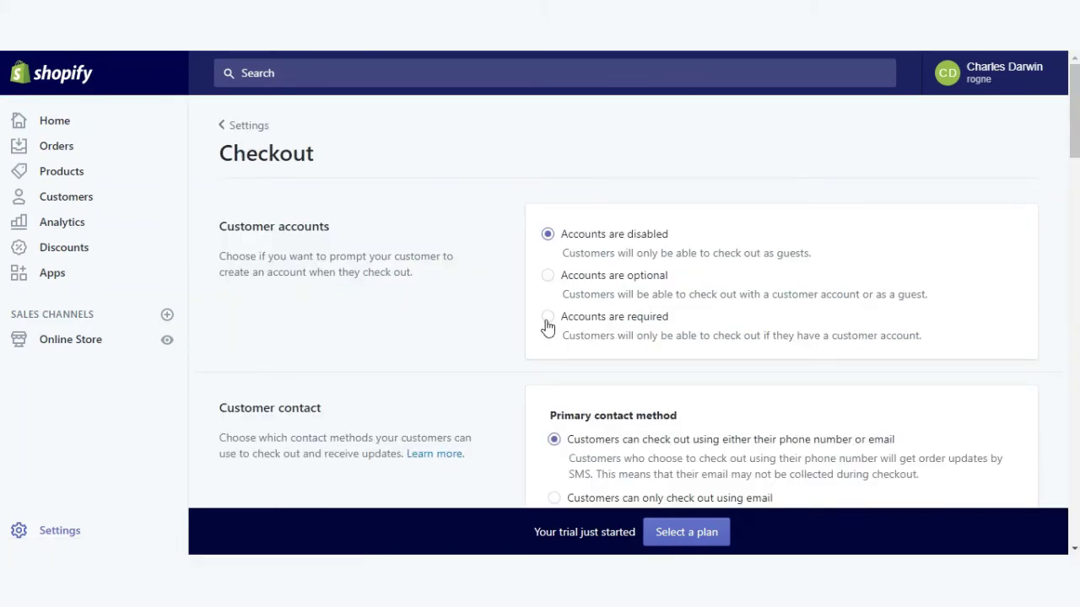
left_click(546, 322)
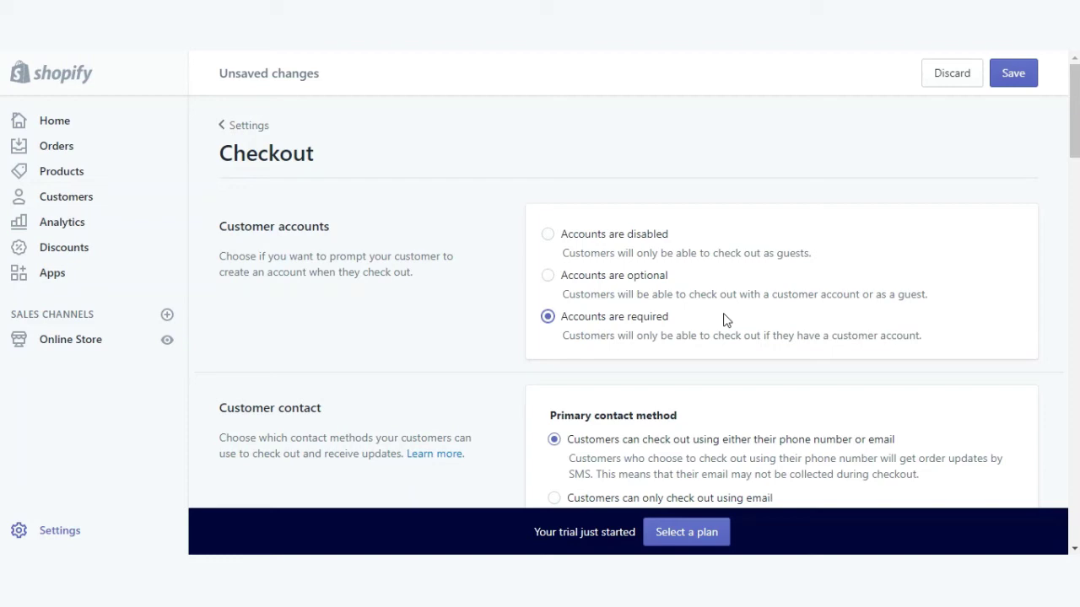
left_click(1012, 76)
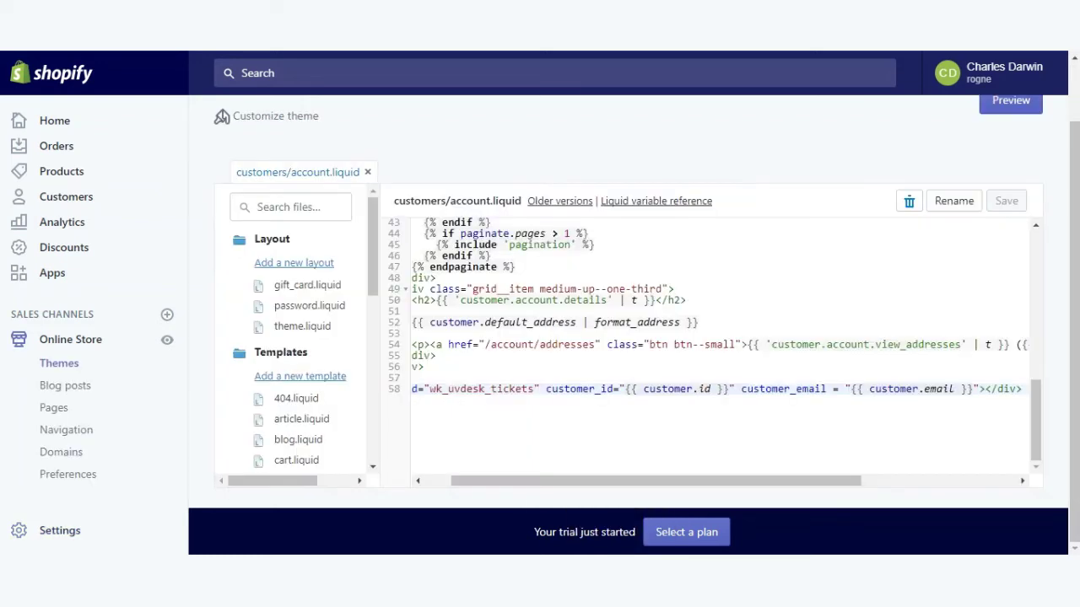
Load rogne.myshopify.com and scroll its home page to check for the HELP widget.
key("ctrl+l")
key("Return")
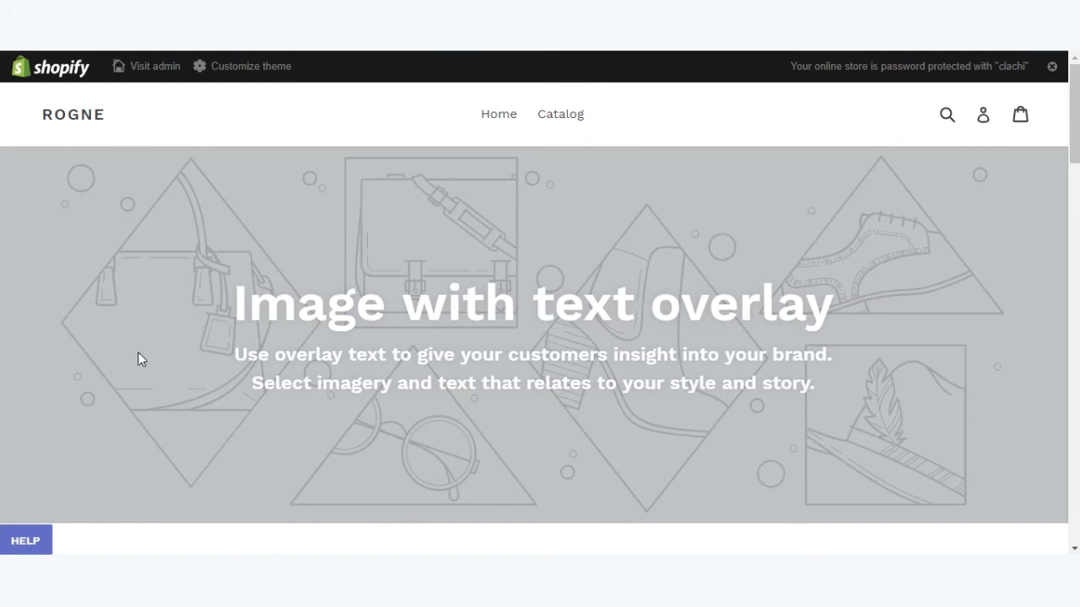
scroll(216, 320, "down", 6)
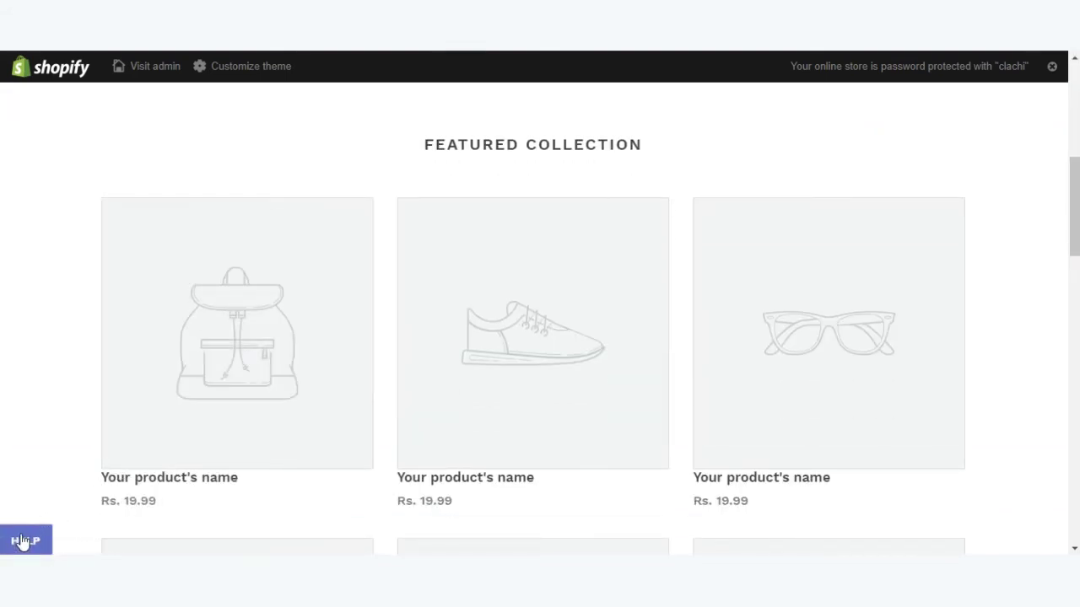
scroll(63, 416, "up", 6)
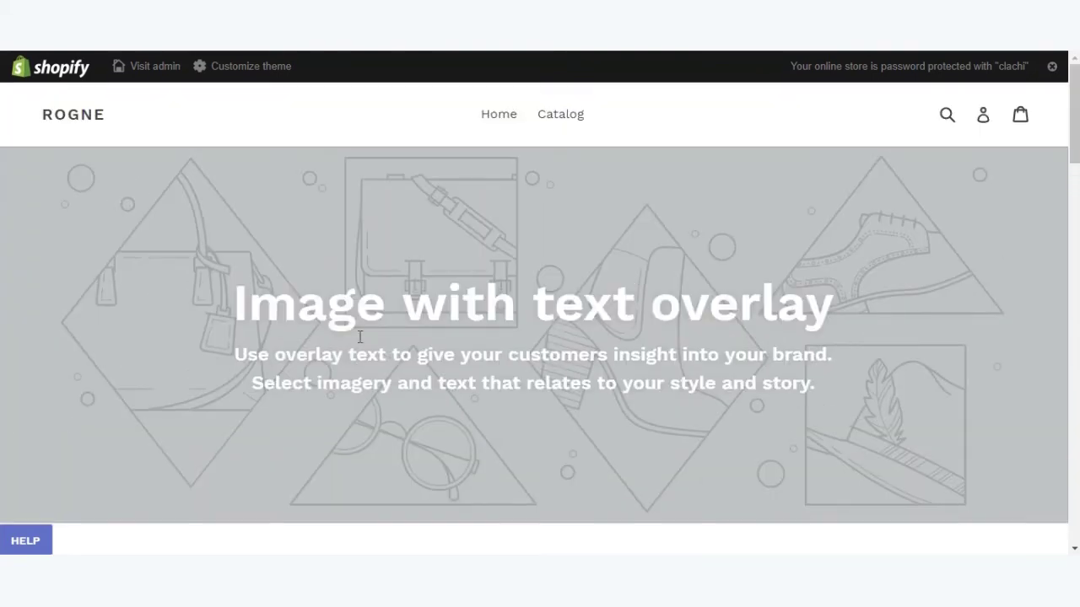
Fill the storefront's Create Account form with the customer's first name, last name, e-mail and password, then submit it.
left_click(983, 120)
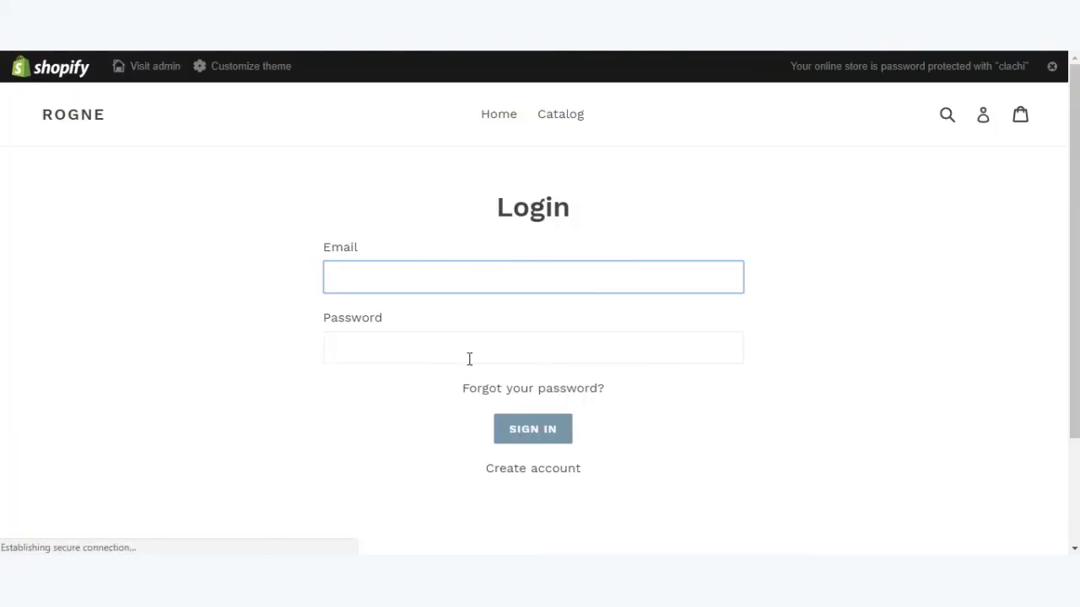
left_click(565, 466)
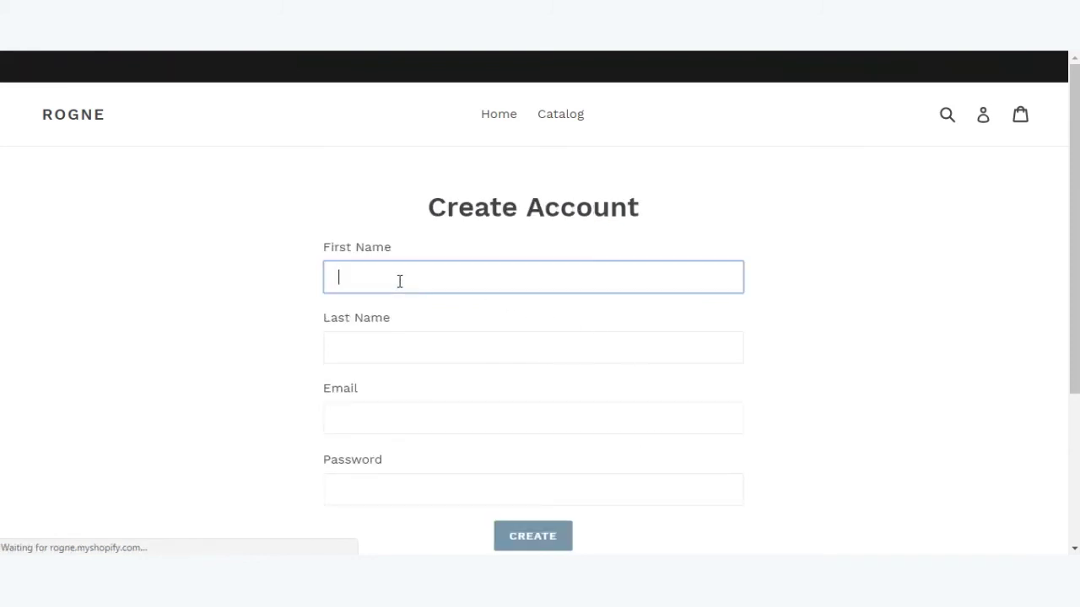
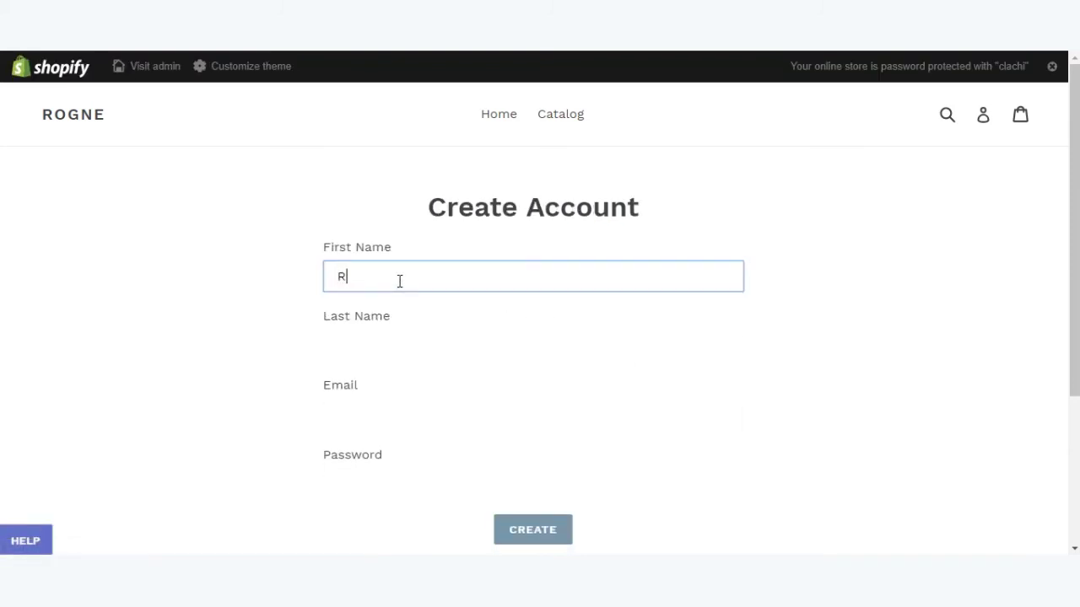
key("Tab")
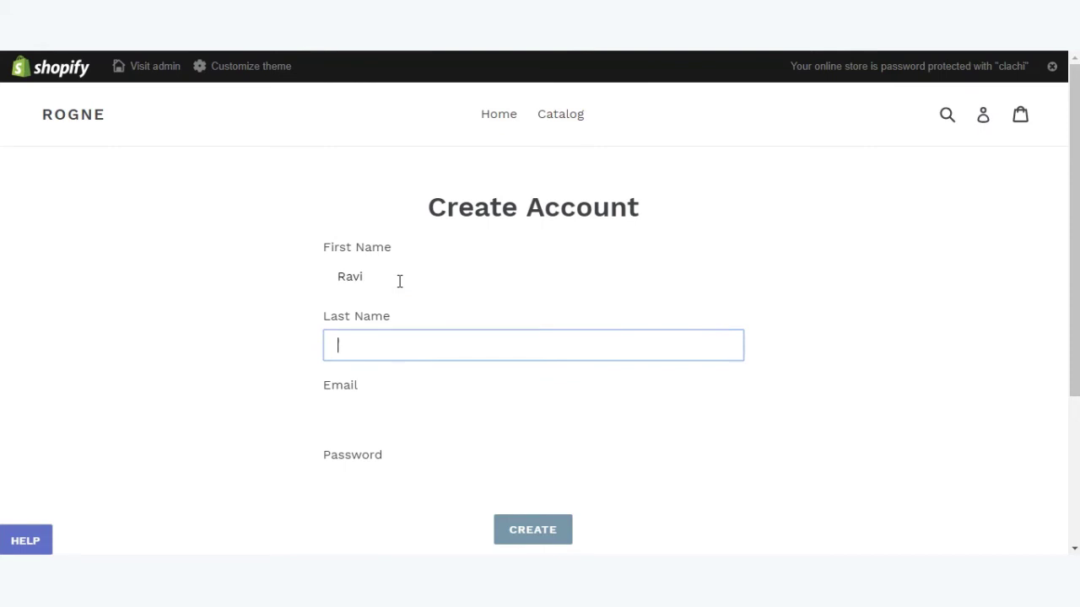
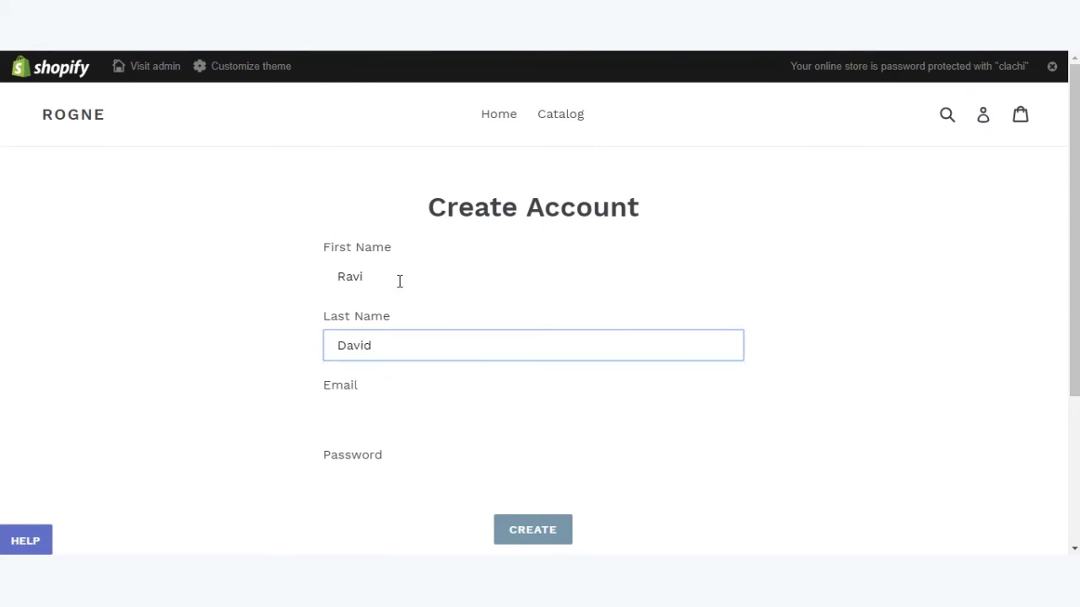
key("Tab")
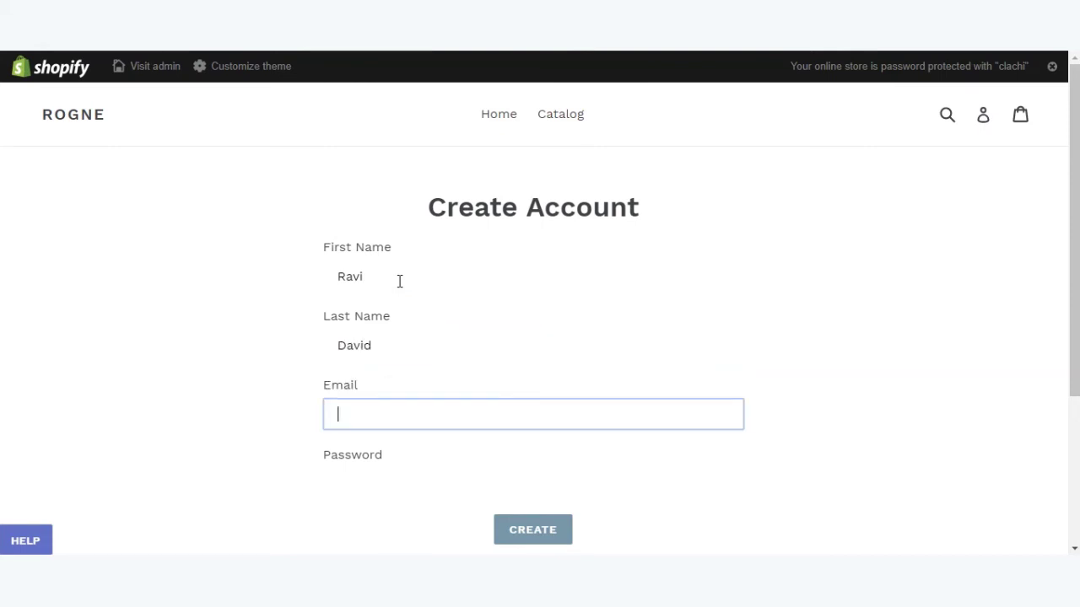
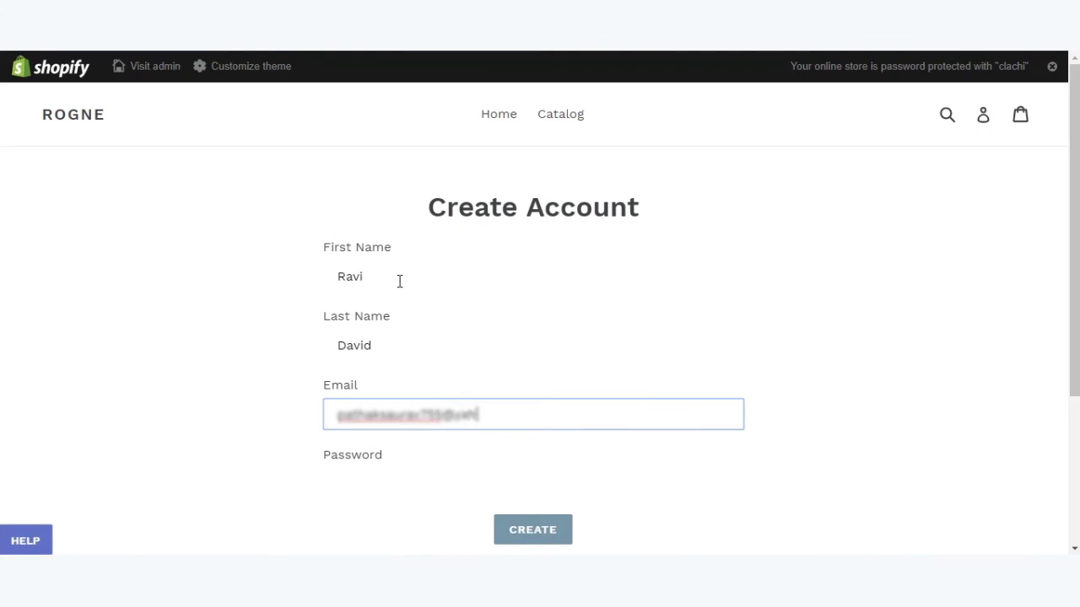
key("Tab")
type("*****")
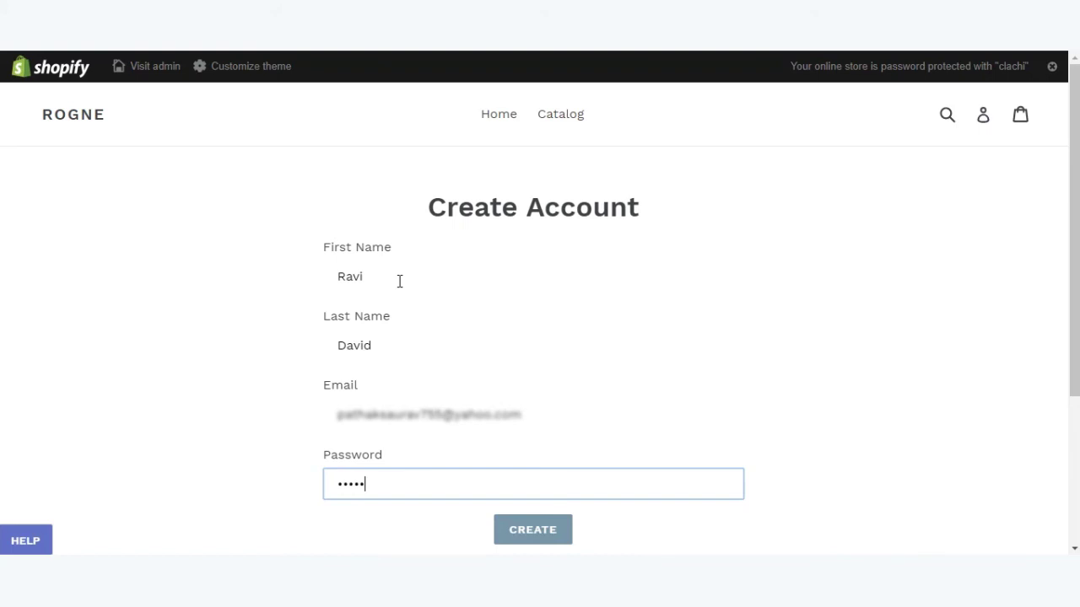
type("*****")
key("Return")
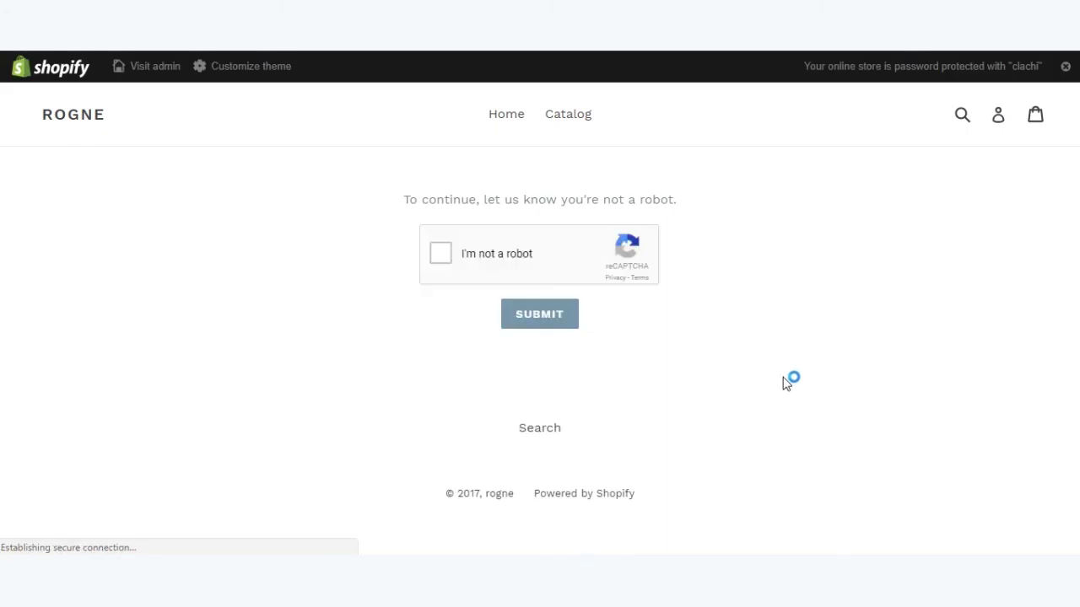
Pass the reCAPTCHA 'I'm not a robot' check, then open the Ask Anything help form on My Account.
left_click(440, 254)
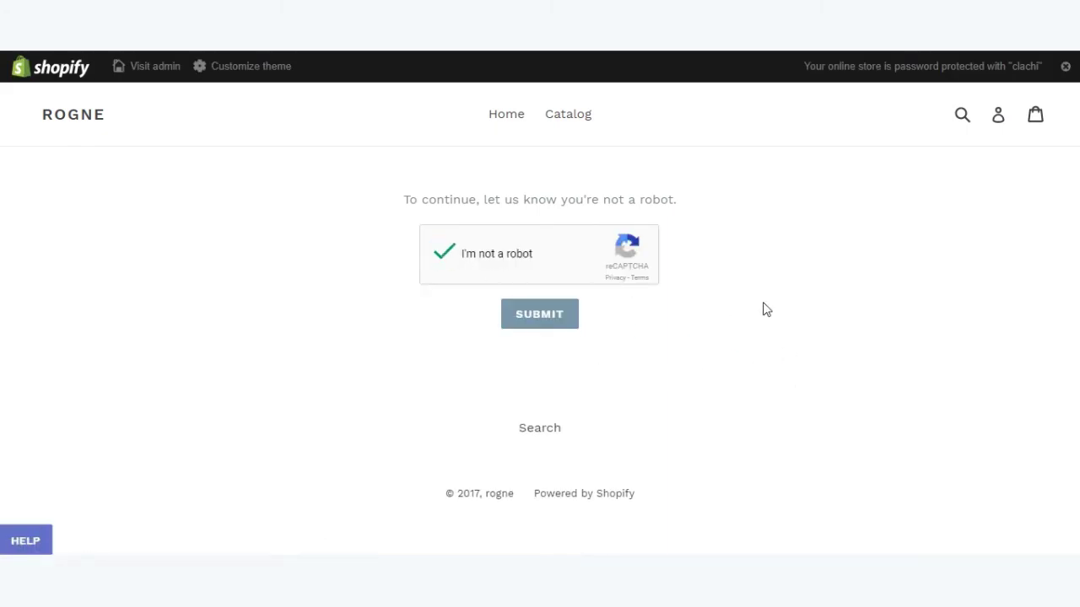
left_click(549, 325)
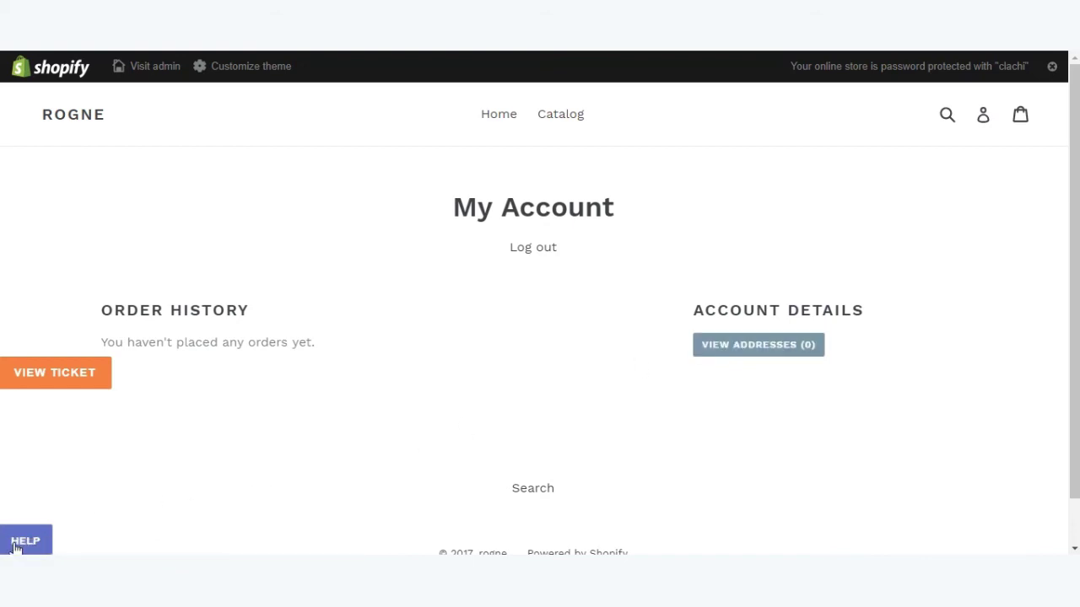
left_click(21, 544)
Fill in the customer's name and e-mail, and set the subject to 'Test Shopify Ticket'.
left_click(78, 283)
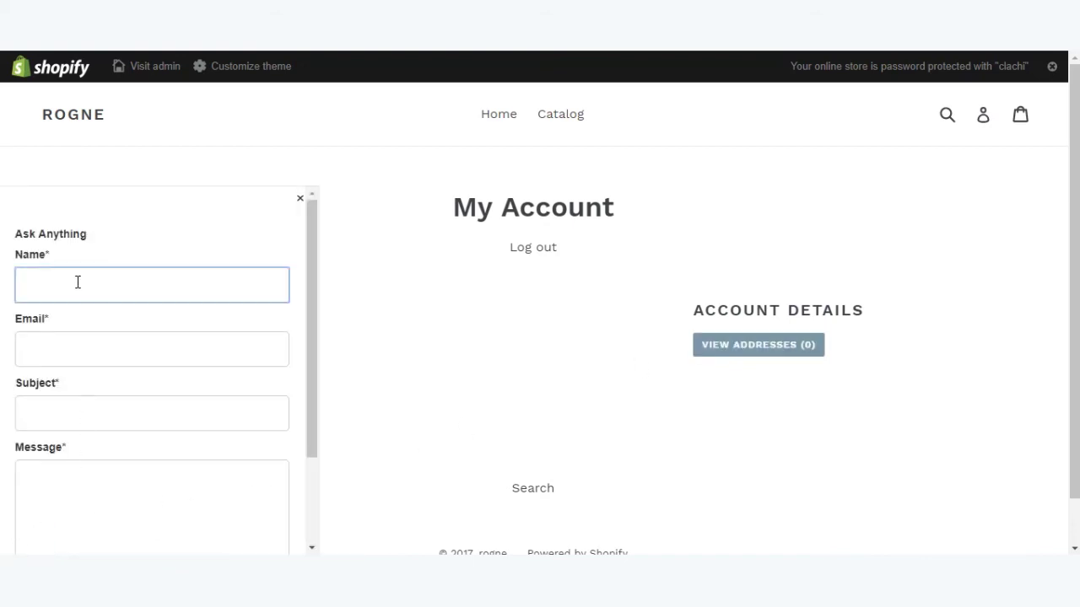
type("Ravi")
key("Tab")
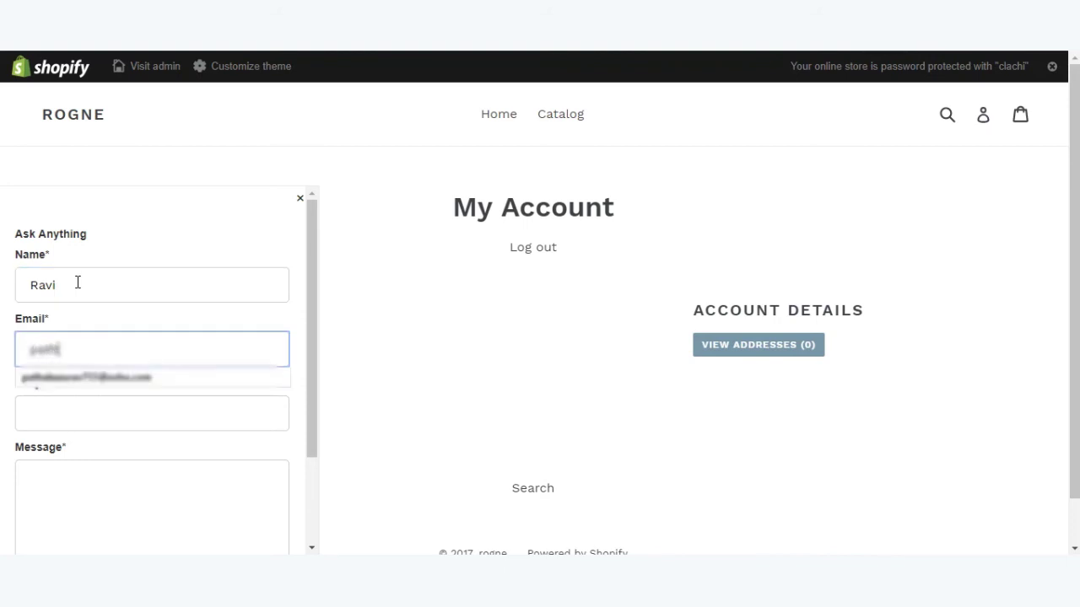
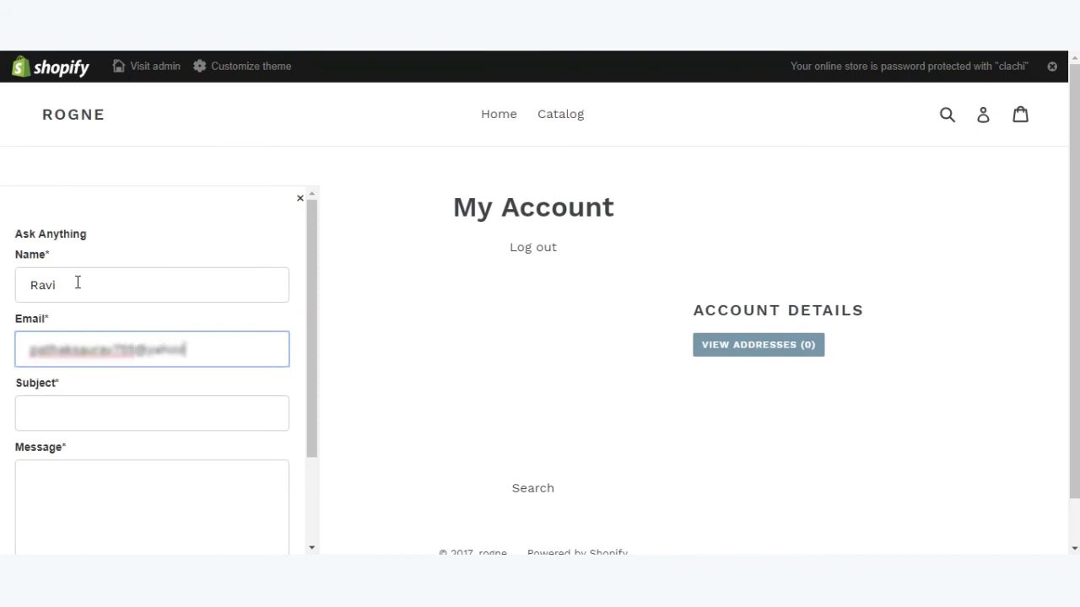
key("Tab")
type("Te")
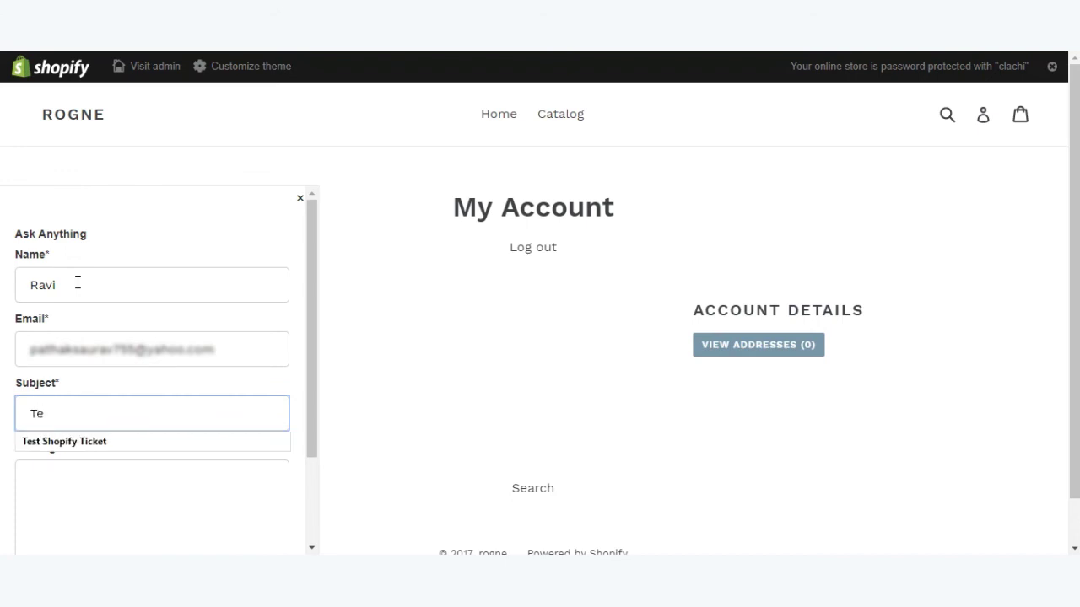
type("st")
key("Down")
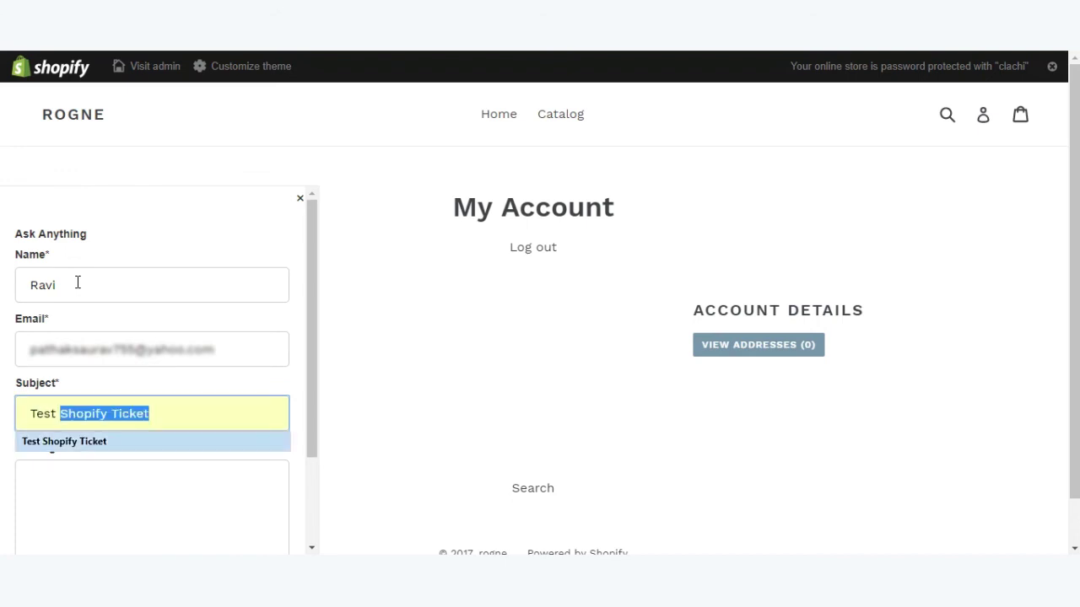
key("Return")
Enter the message 'Test ticket', send the ticket, and dismiss the confirmation panel.
key("Tab")
type("Te")
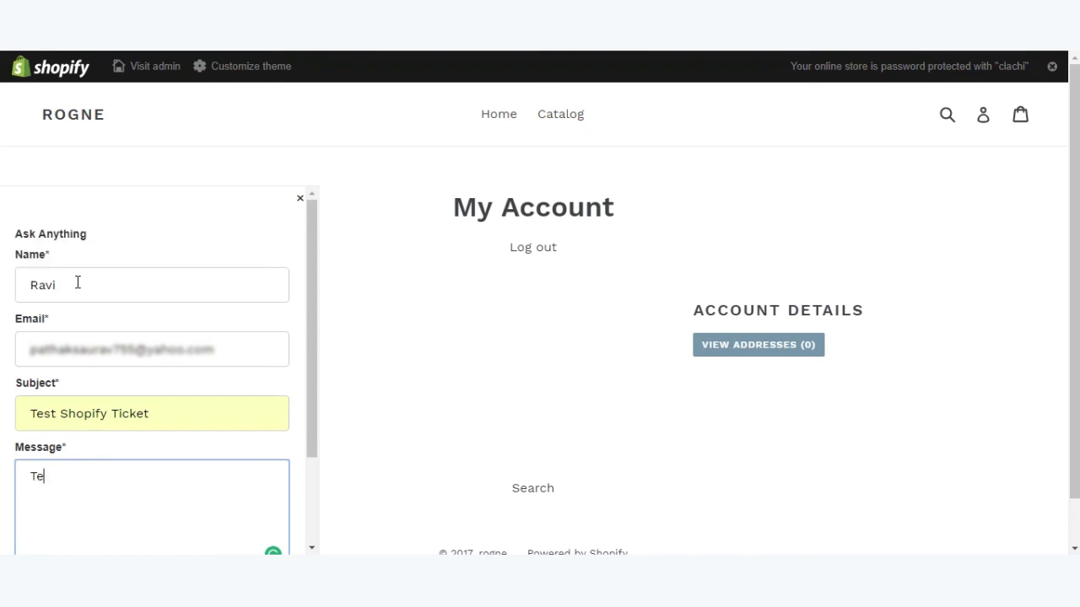
type("st ticket")
scroll(99, 426, "down", 2)
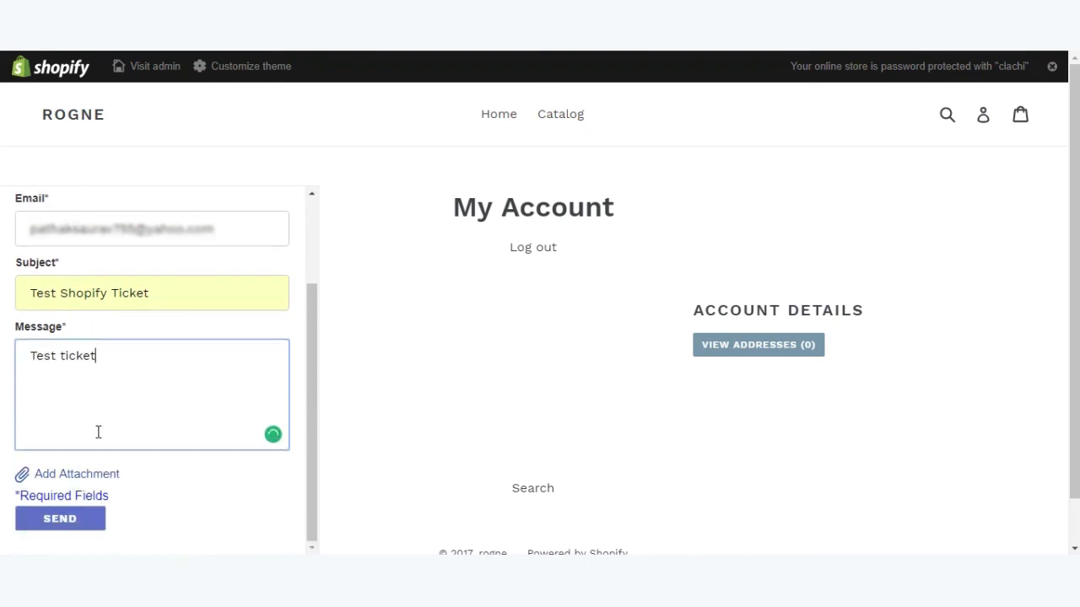
left_click(62, 520)
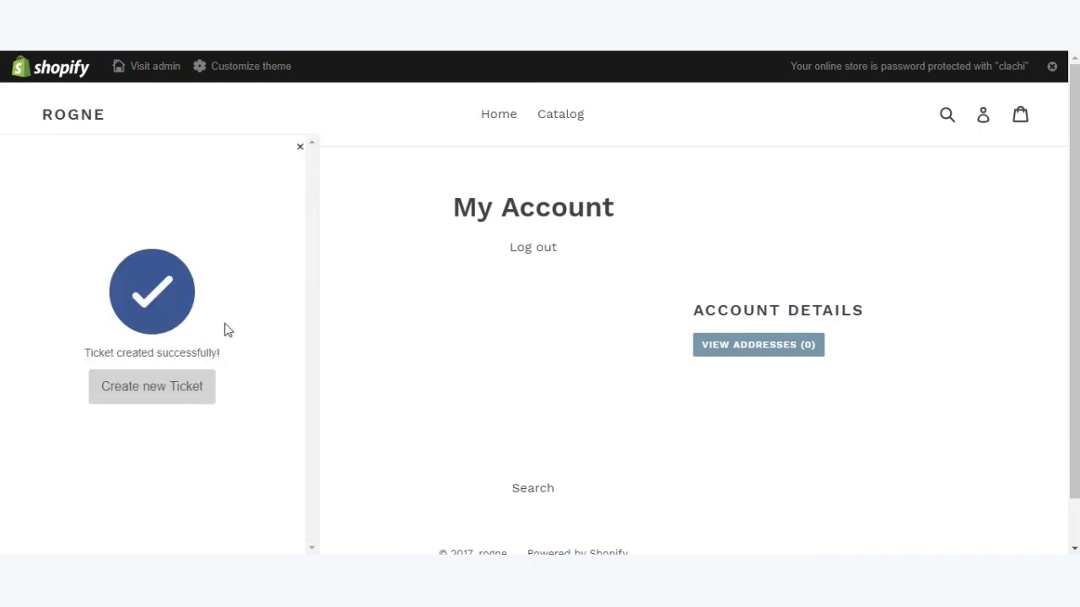
left_click(303, 153)
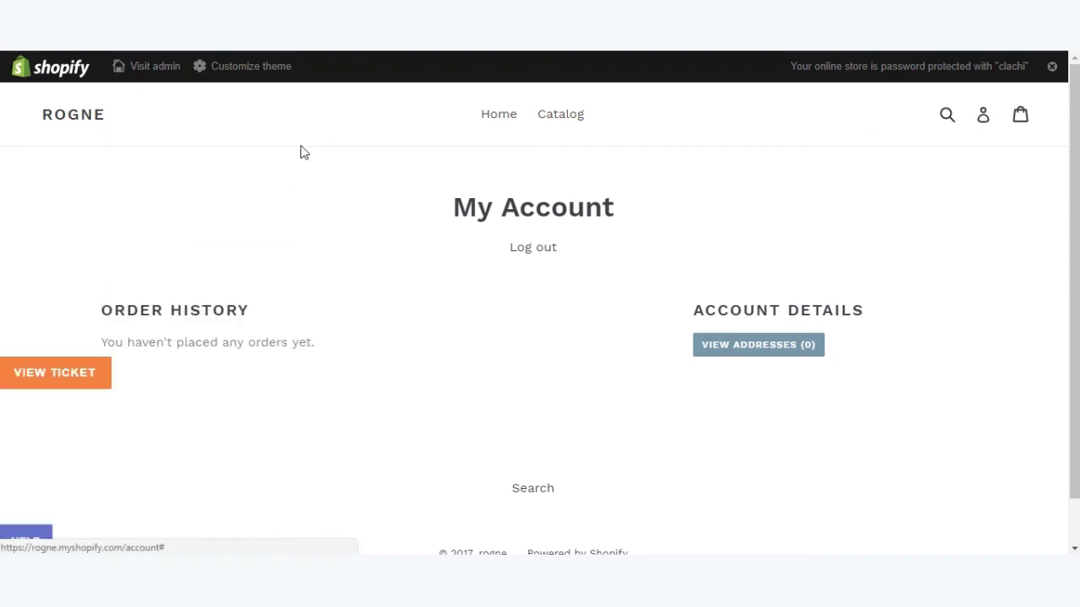
Browse the open-ticket list, with 'Test Shopify Ticket' listed first, then return to the account page.
left_click(85, 377)
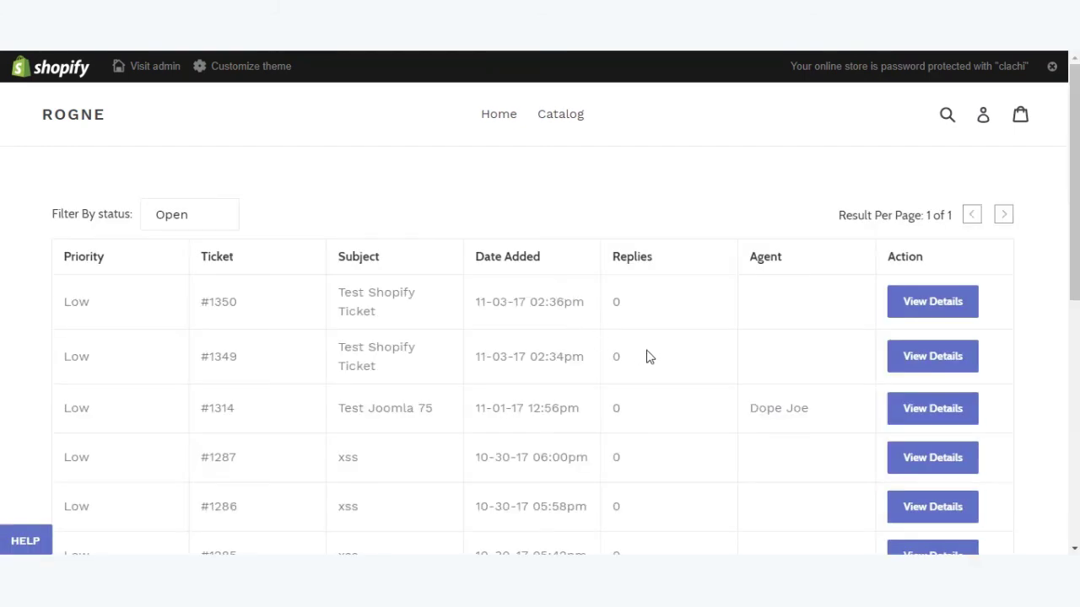
scroll(649, 357, "down", 1)
scroll(649, 356, "down", 4)
scroll(653, 405, "up", 5)
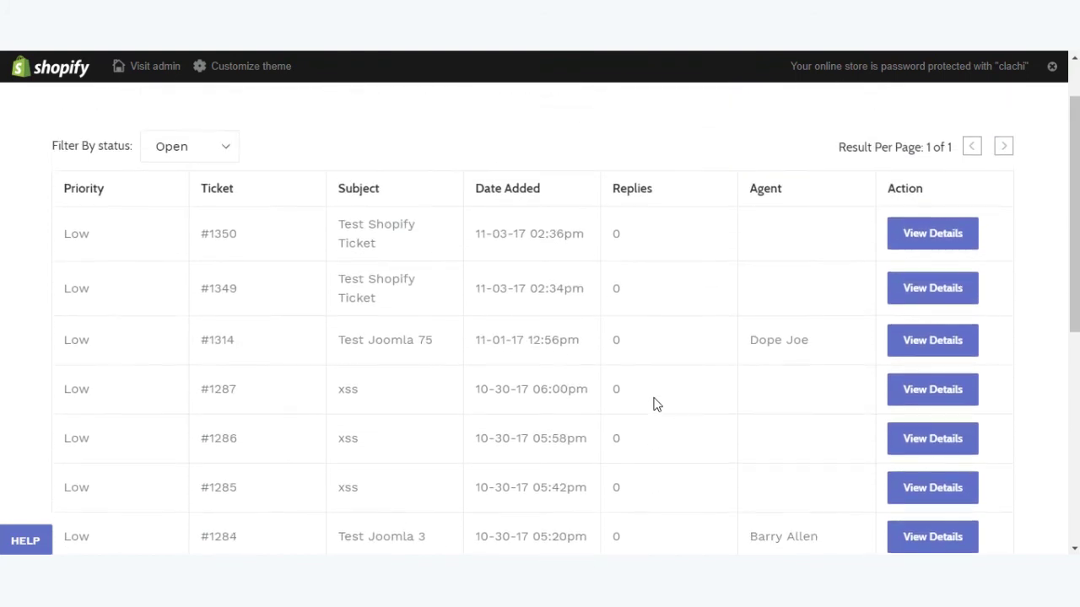
scroll(654, 405, "down", 5)
scroll(653, 405, "up", 5)
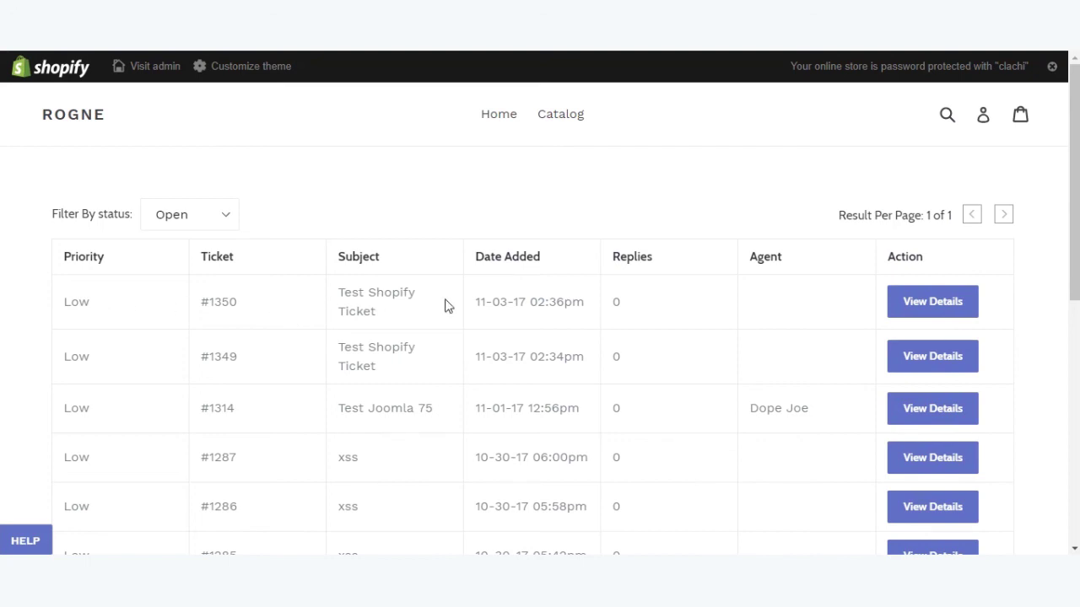
scroll(448, 307, "down", 6)
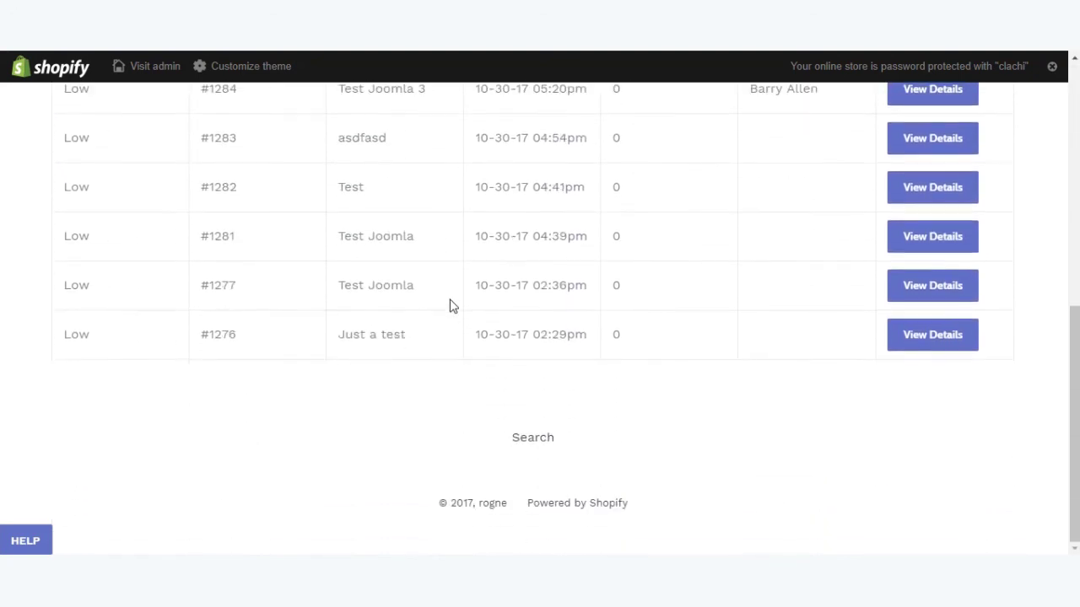
scroll(473, 363, "up", 4)
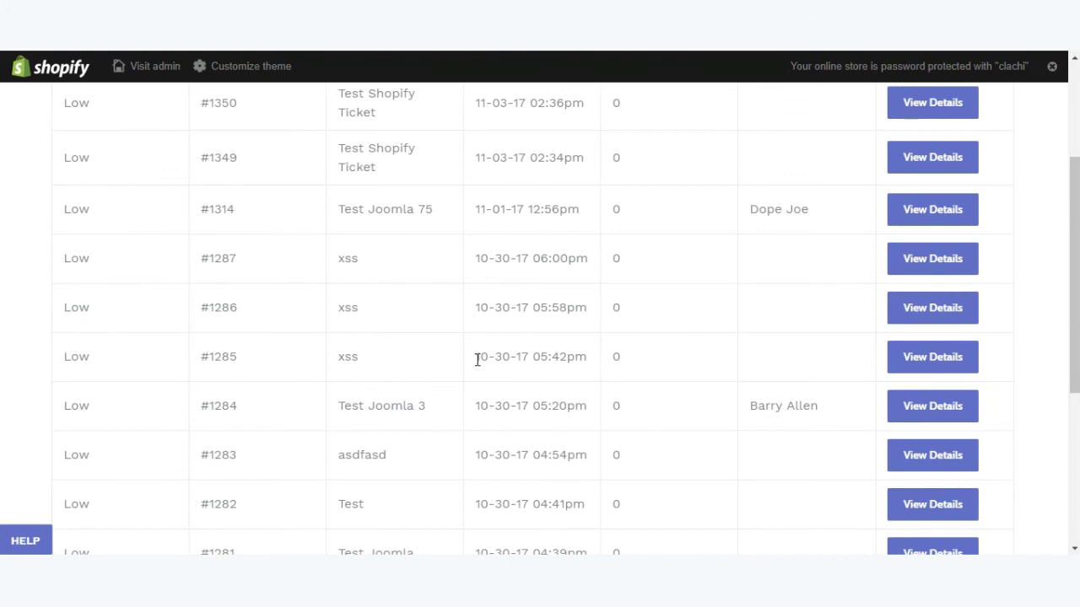
scroll(476, 360, "up", 2)
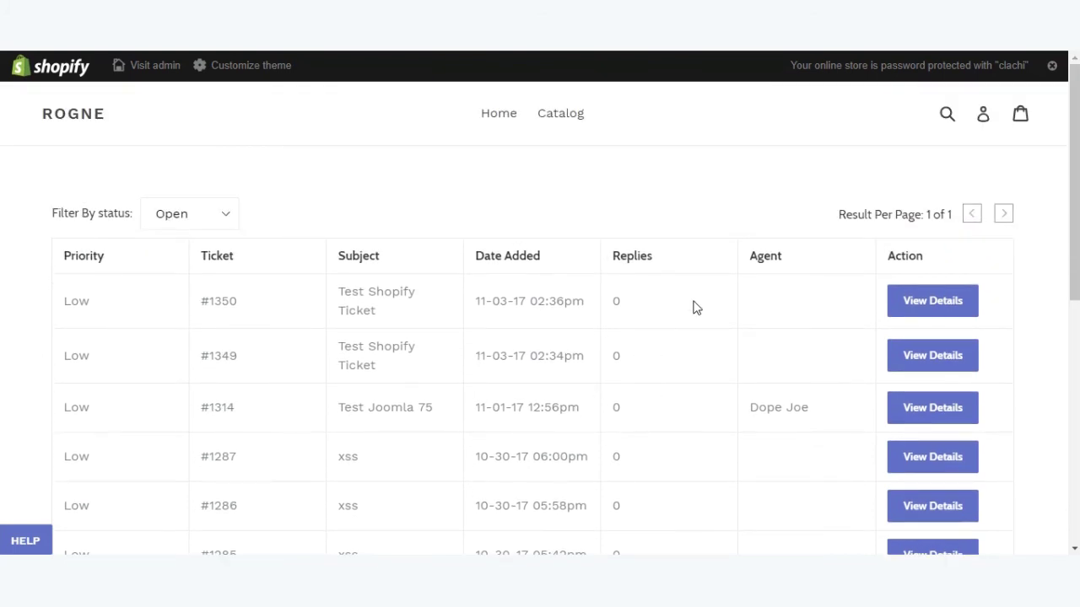
left_click(985, 120)
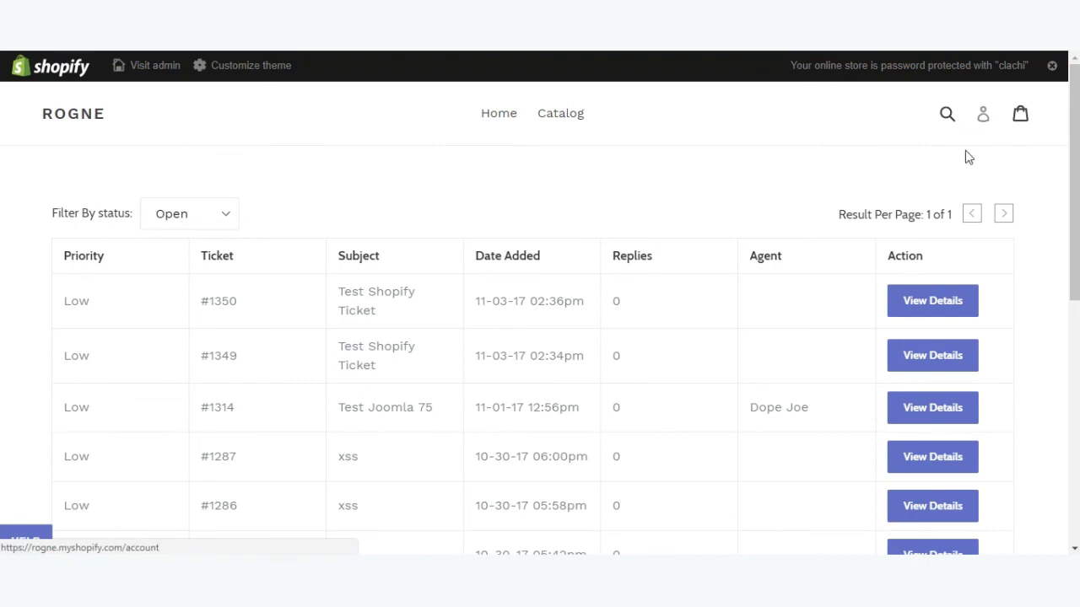